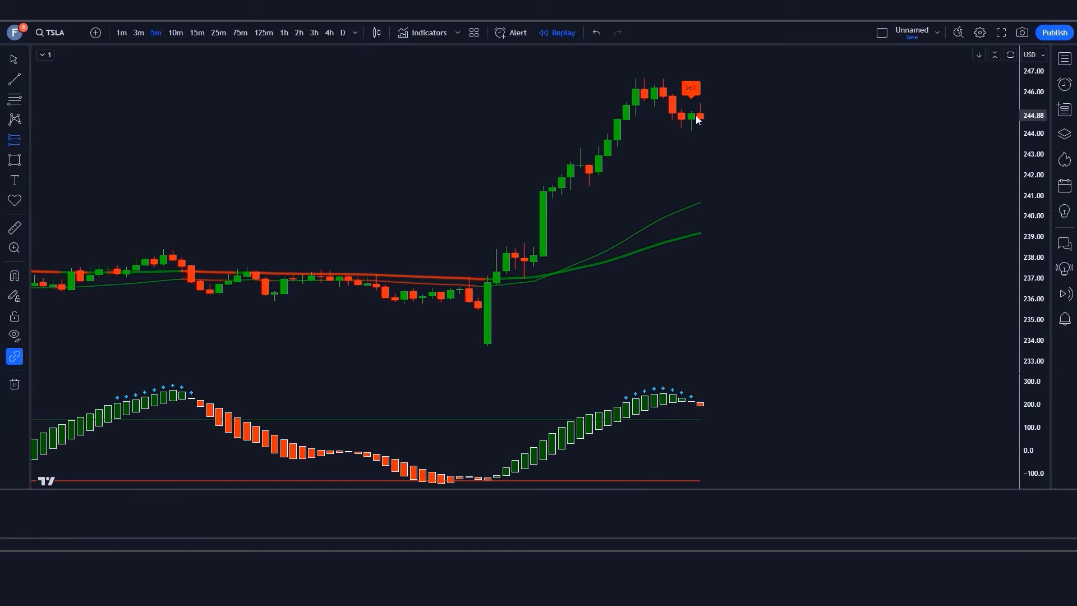
# Place a short position on the candle after the Sell signal, with its entry at about 244.83
pyautogui.click(700, 117)
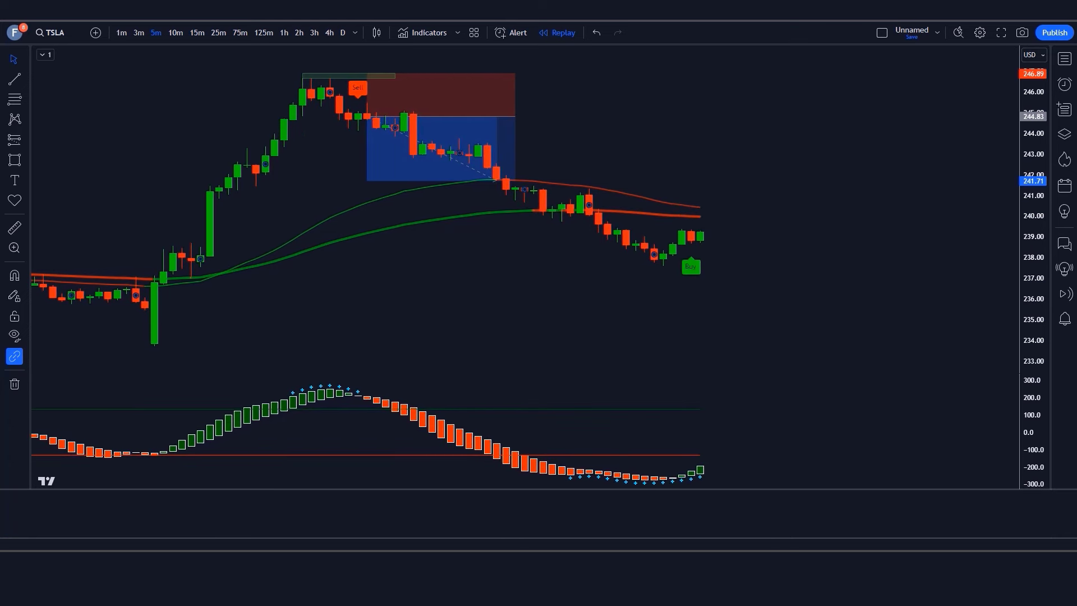
# Place a long position at about 239.16 after the Buy signal with its stop at 237.34, and fit its width to the replayed candles
pyautogui.click(701, 233)
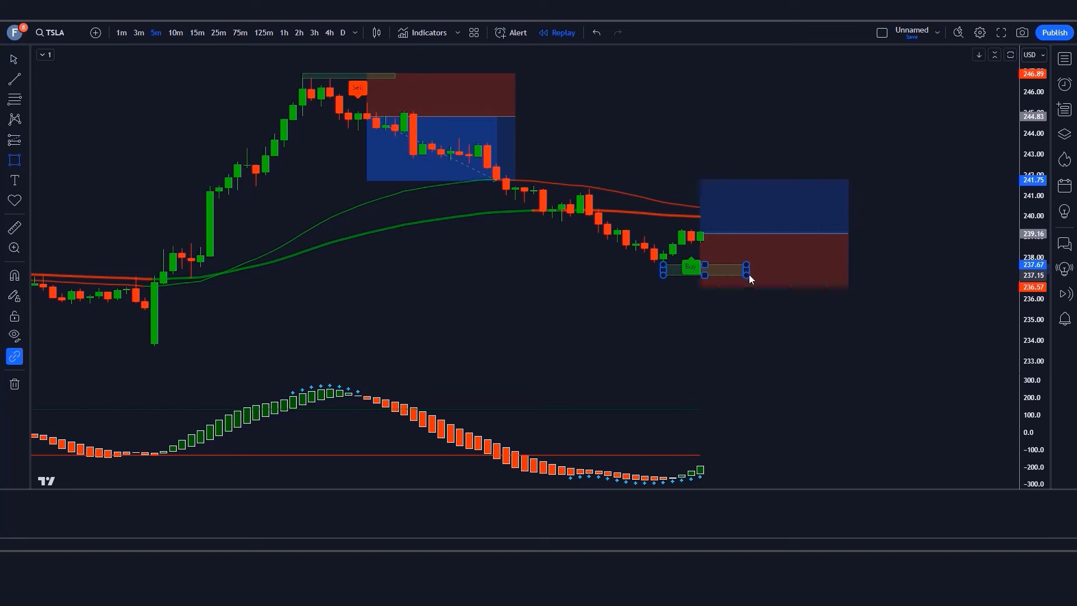
pyautogui.moveTo(701, 288); pyautogui.dragTo(704, 279)
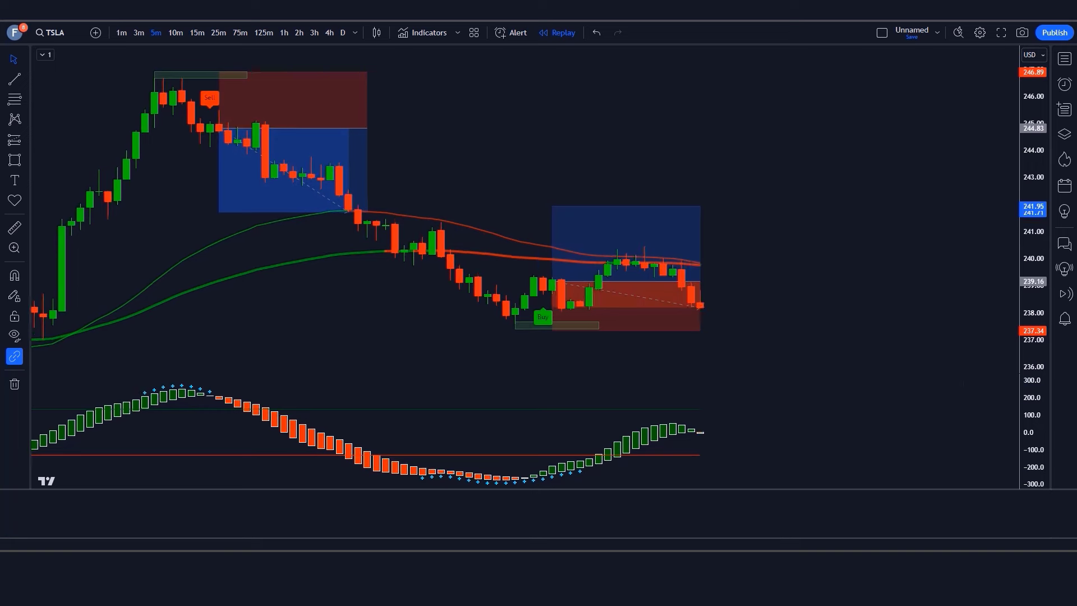
pyautogui.moveTo(703, 280); pyautogui.dragTo(829, 281)
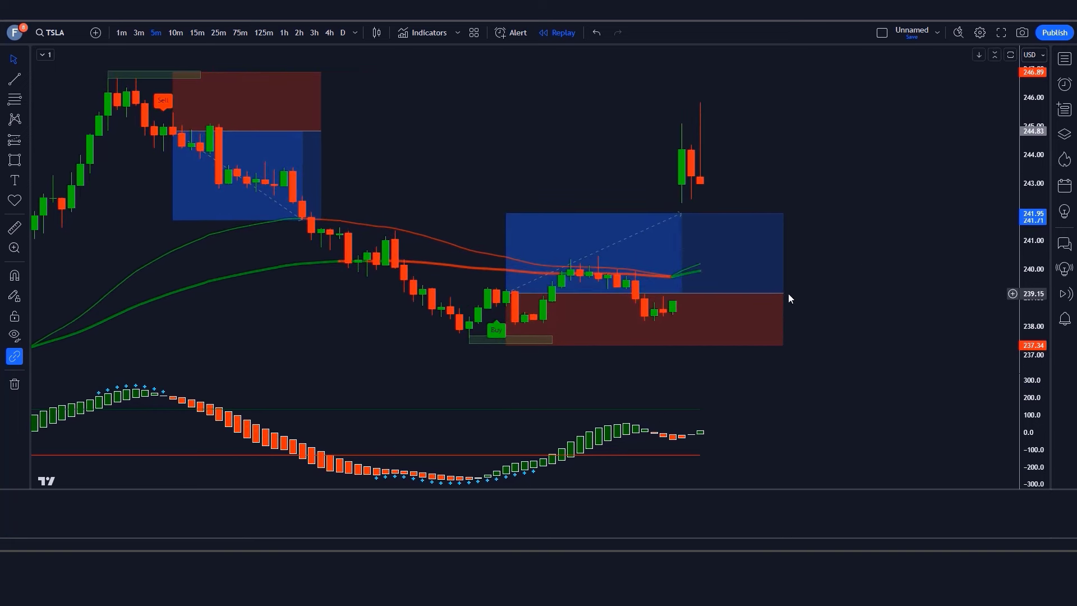
pyautogui.moveTo(780, 293); pyautogui.dragTo(705, 295)
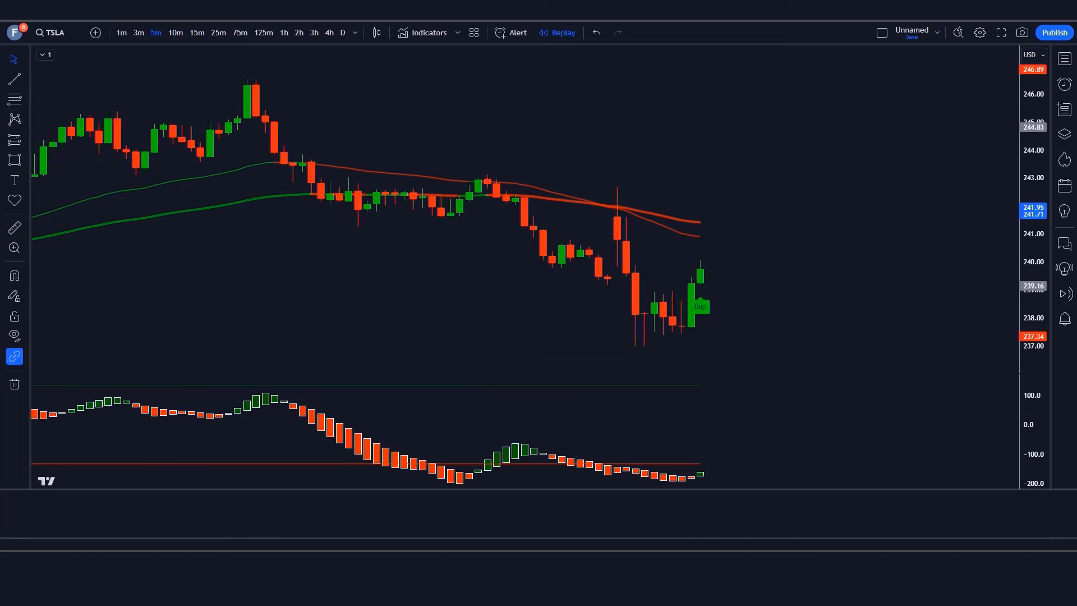
# Place a long position at about 239.67 after the Buy signal, with a rectangle marking the swing low, and shorten it to the latest candle
pyautogui.click(701, 272)
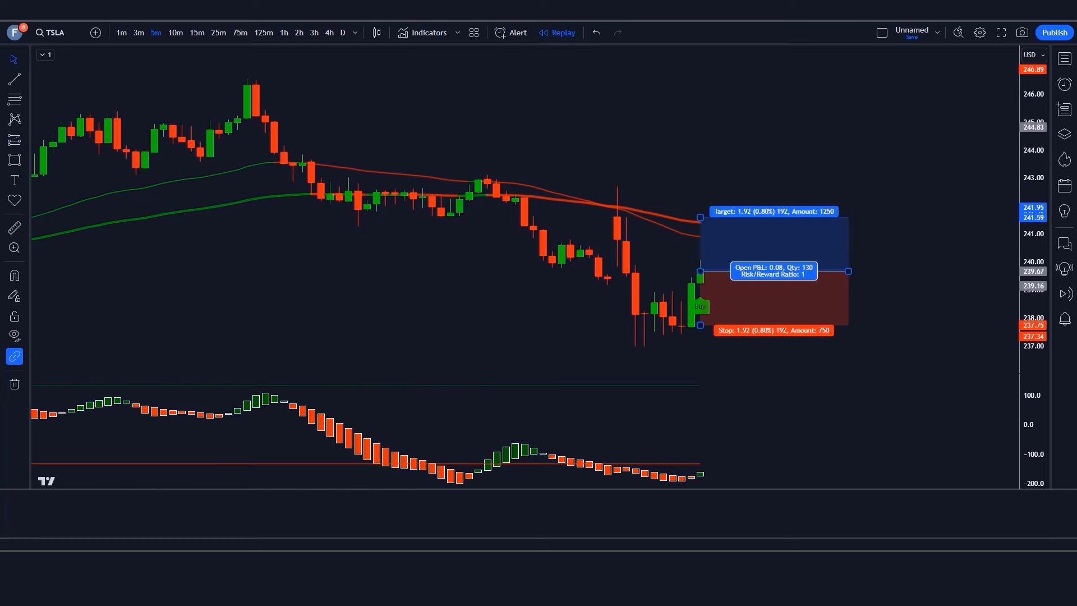
pyautogui.moveTo(635, 345)
pyautogui.mouseDown()
pyautogui.moveTo(729, 349)
pyautogui.moveTo(699, 328)
pyautogui.moveTo(697, 345)
pyautogui.mouseUp()
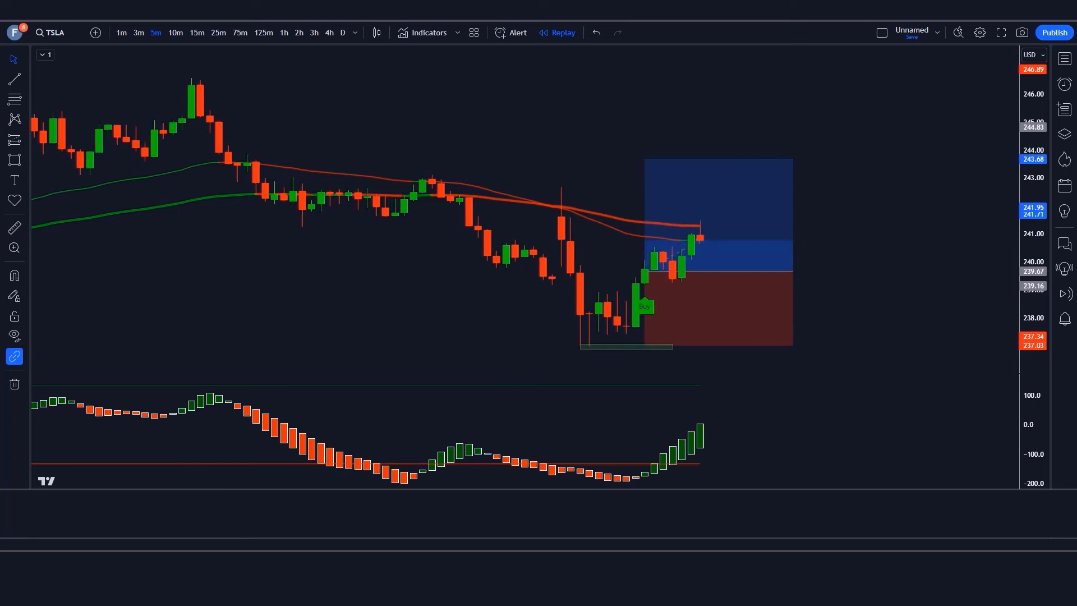
pyautogui.moveTo(739, 272); pyautogui.dragTo(703, 277)
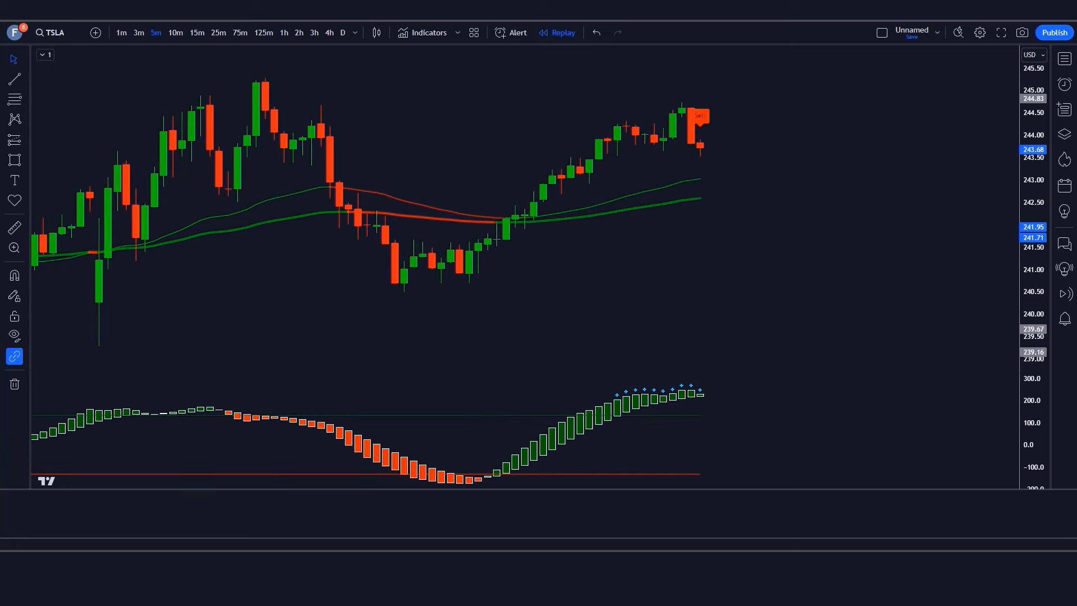
# Place a short position on the candle after the new Sell signal, with its entry at about 243.77
pyautogui.click(701, 146)
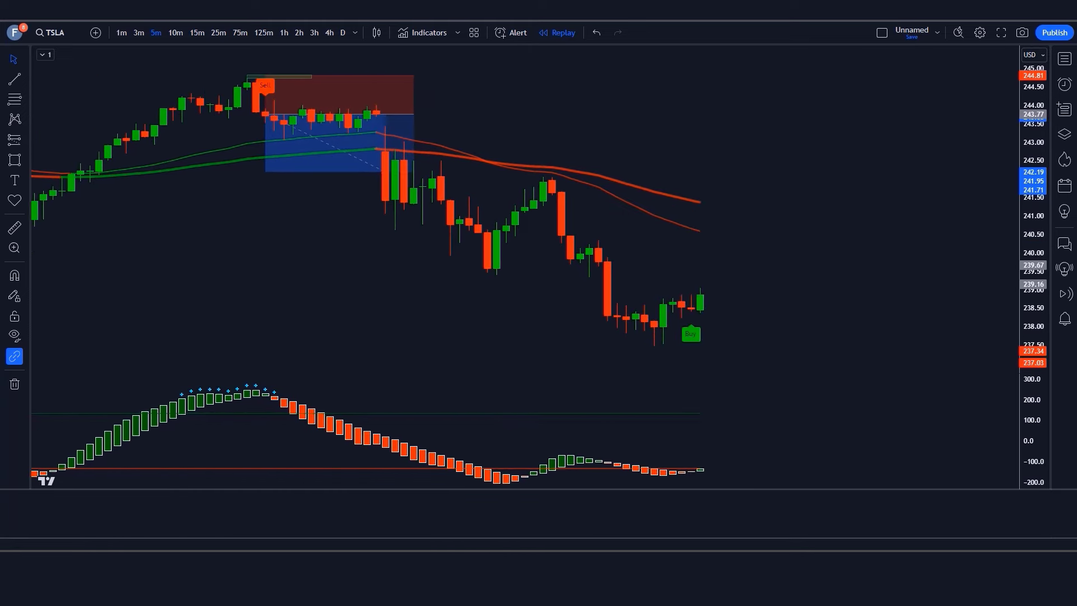
# Place a long position at about 238.82 with its target at 241.04 after the Buy signal, and mark the swing low with a rectangle
pyautogui.click(701, 297)
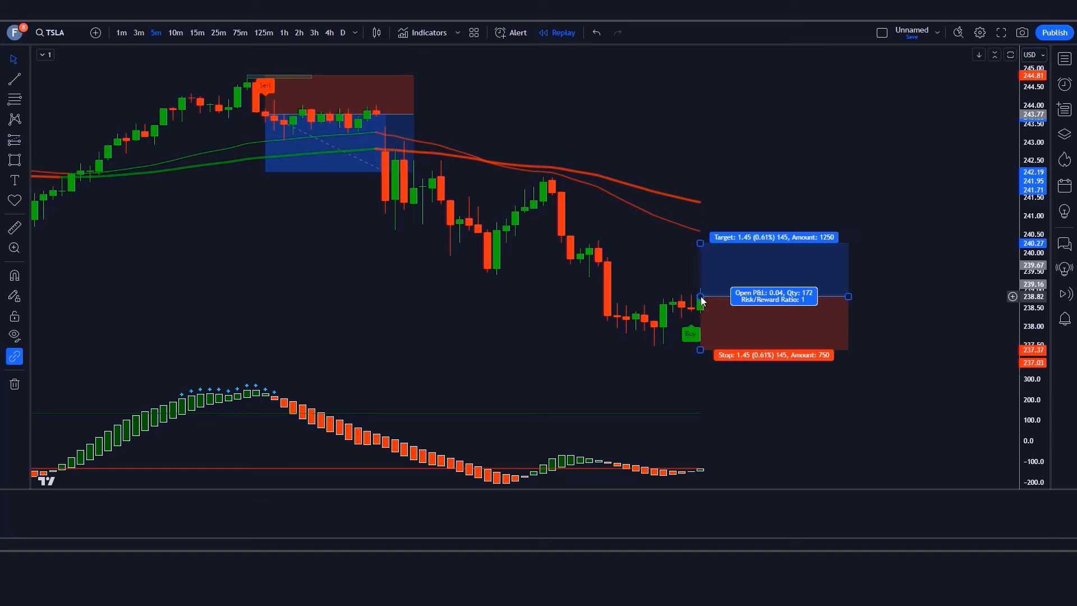
pyautogui.moveTo(654, 343); pyautogui.dragTo(736, 350)
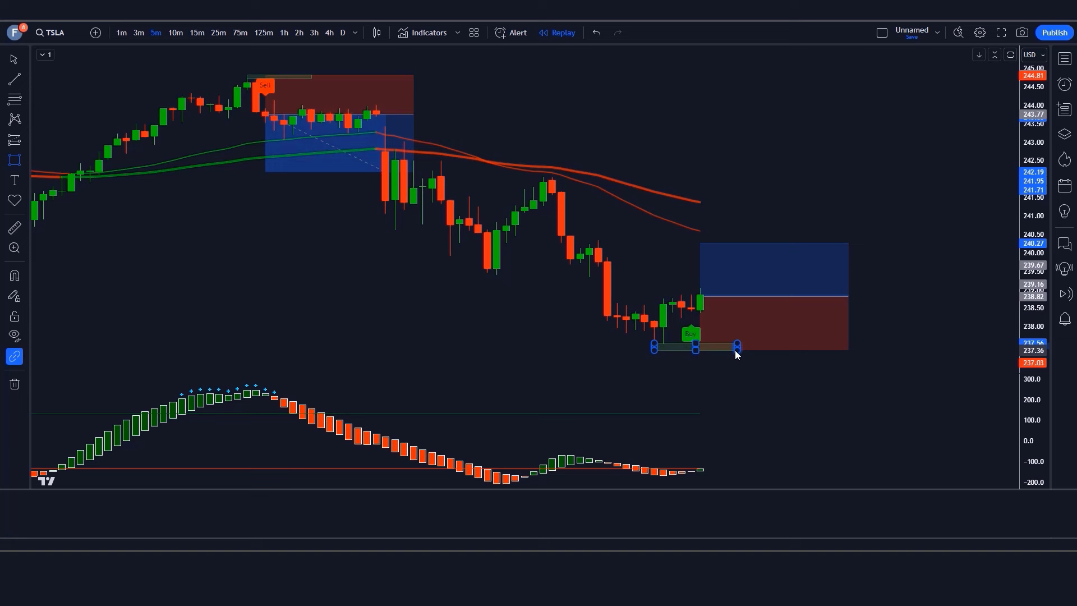
pyautogui.click(701, 243)
pyautogui.moveTo(701, 242); pyautogui.dragTo(706, 227)
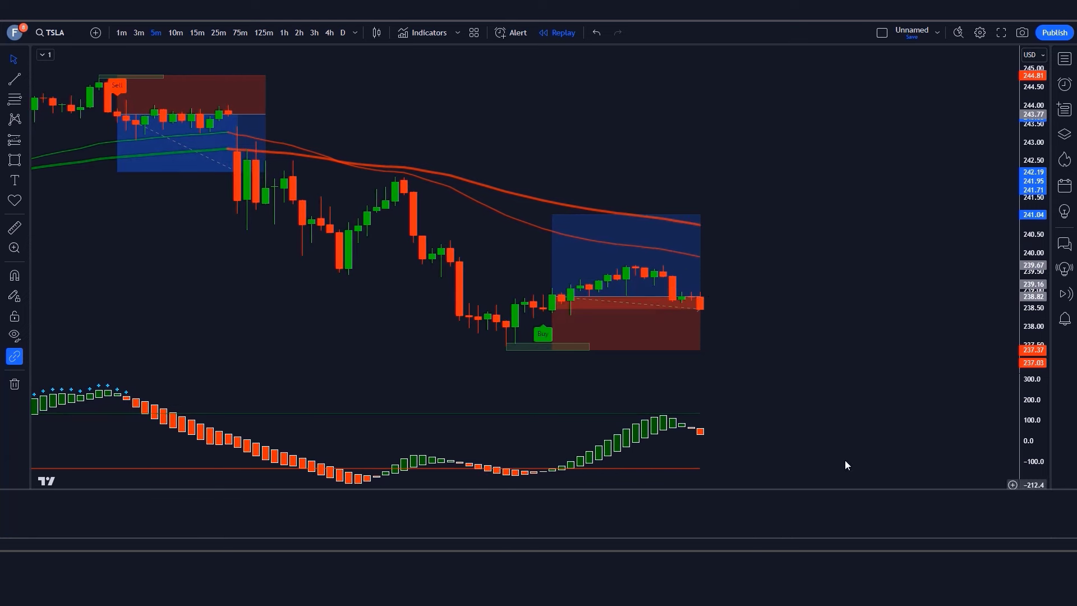
# Extend the 238.82 long position's right edge well beyond the latest candle as the replay advances
pyautogui.moveTo(702, 299); pyautogui.dragTo(879, 290)
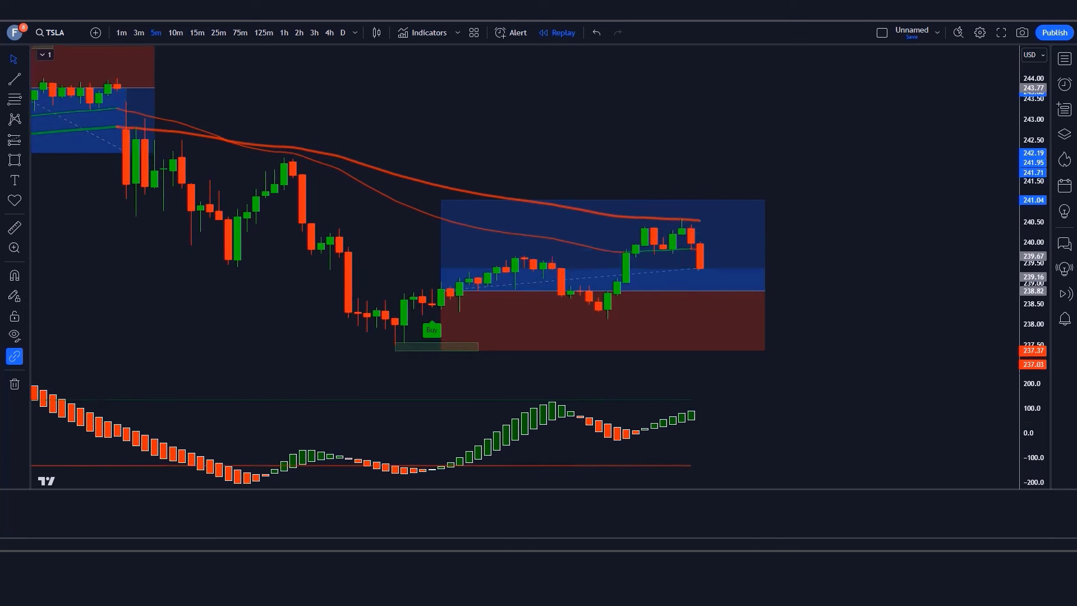
pyautogui.moveTo(701, 292); pyautogui.dragTo(839, 293)
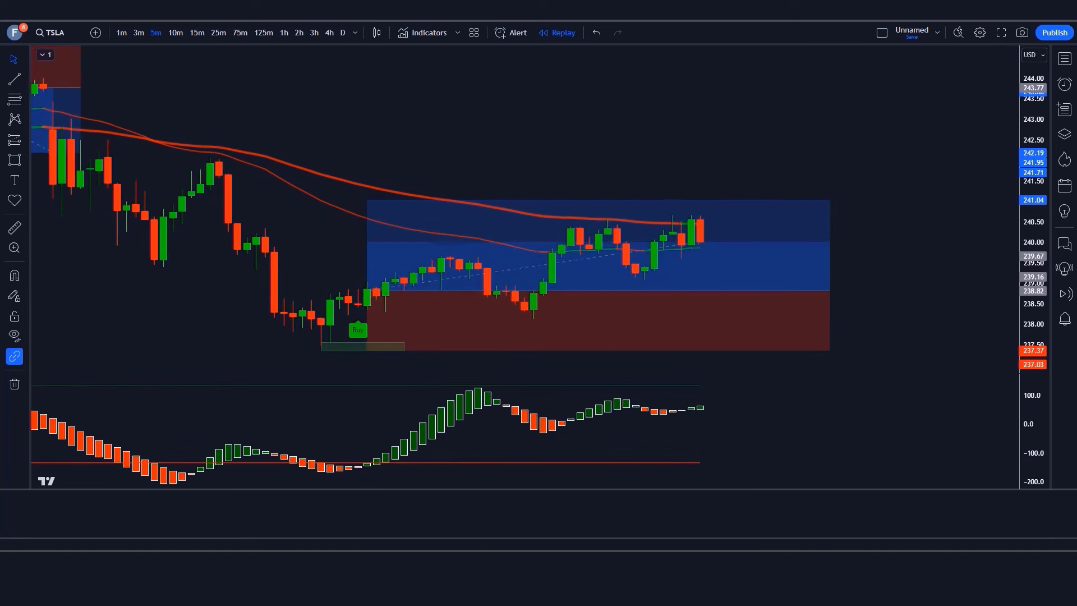
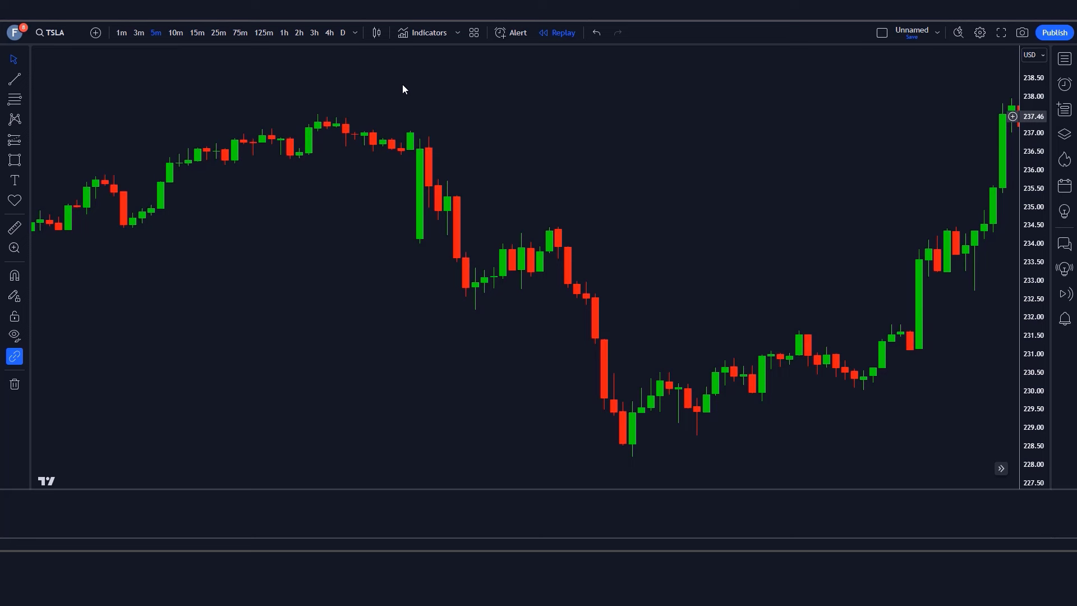
# Add the community indicator Trend Trader Buy/Sell Signals to the TSLA chart
pyautogui.click(417, 34)
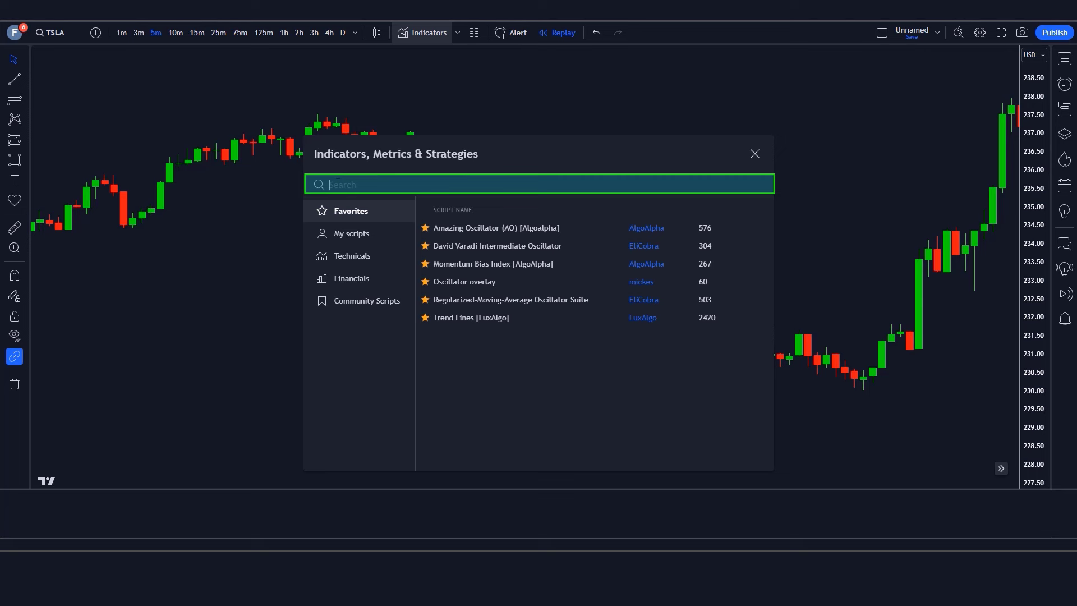
pyautogui.write('Trend Trader Buy/Sell Signals')
pyautogui.press('Down')
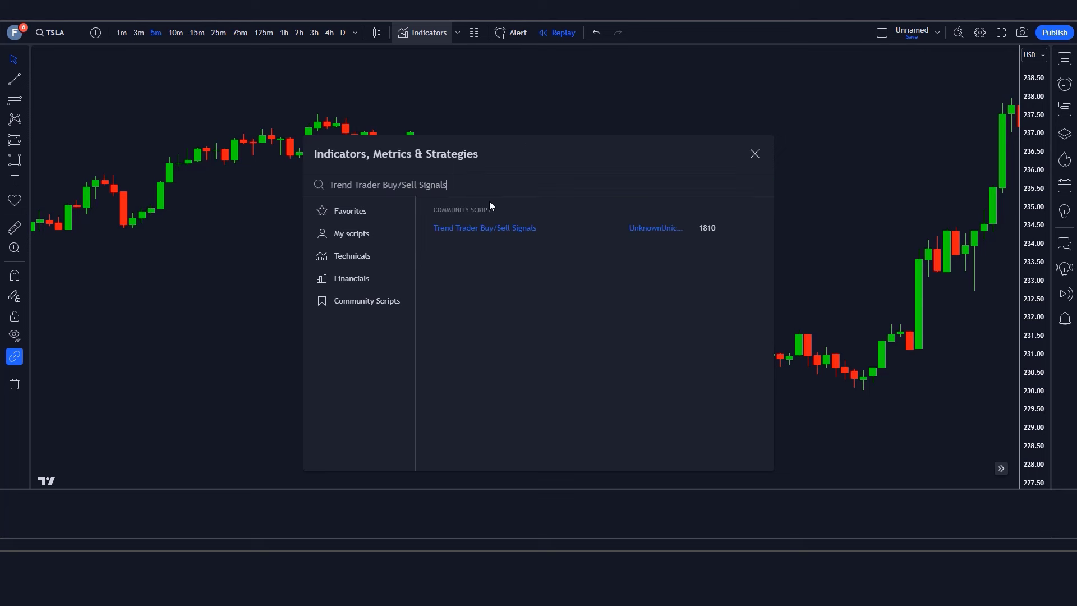
pyautogui.click(485, 230)
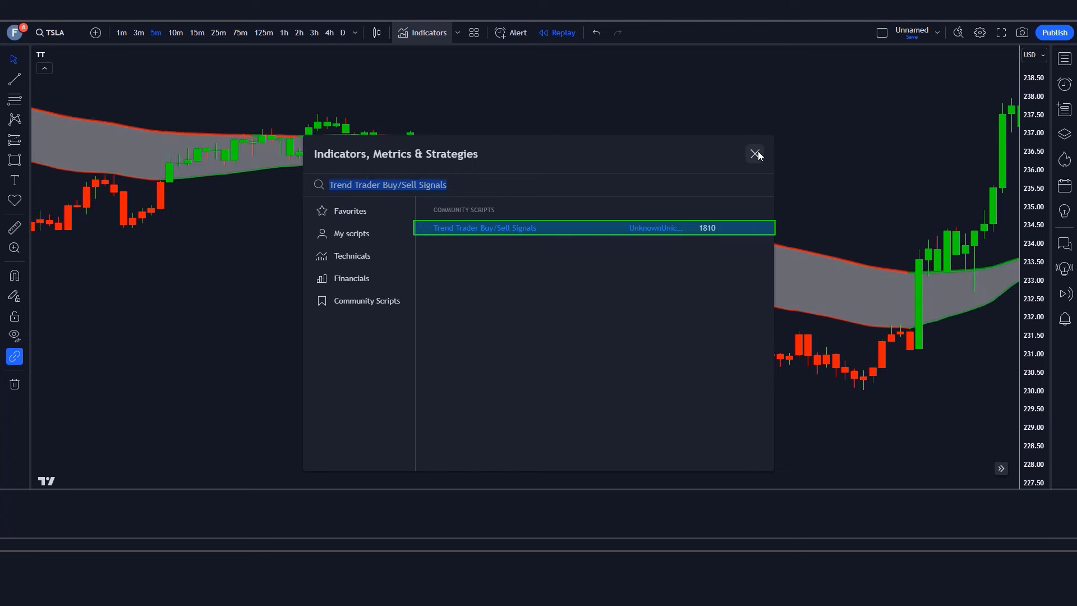
pyautogui.click(754, 154)
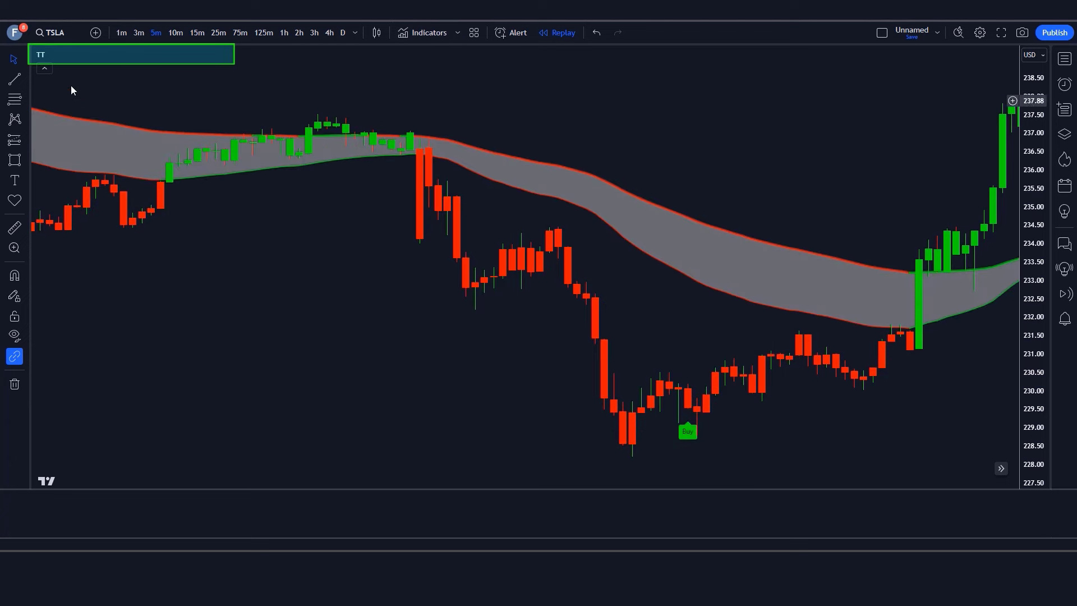
# Turn off the Trend Trader indicator's candle colouring and the grey fill between its two moving averages
pyautogui.click(71, 54)
pyautogui.click(448, 167)
pyautogui.click(448, 430)
pyautogui.click(342, 330)
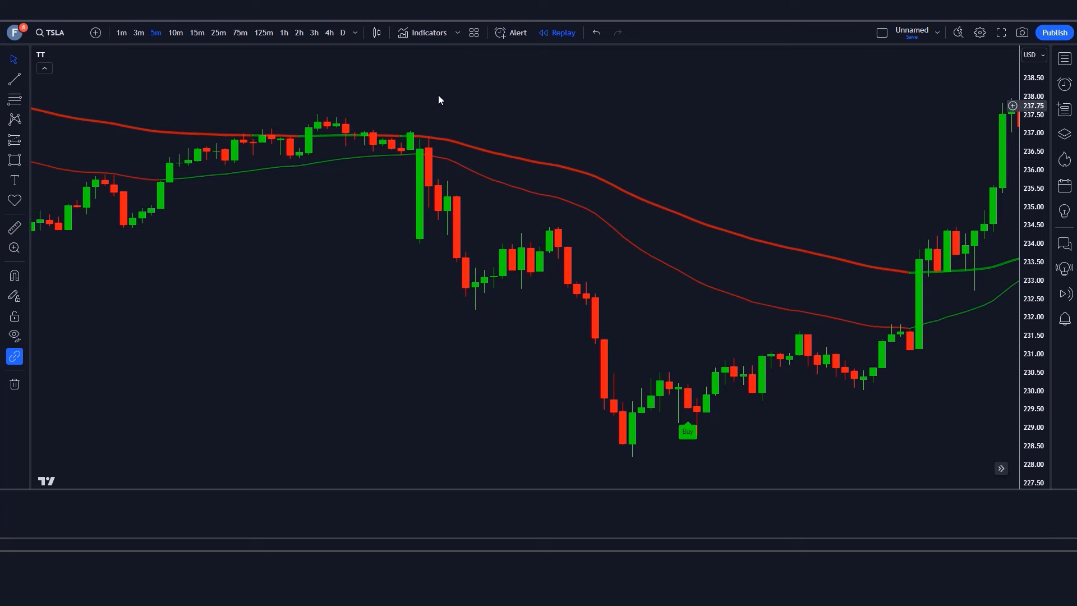
# Search the indicators for Matrix Series and add the community script with exactly that name to the chart
pyautogui.click(425, 34)
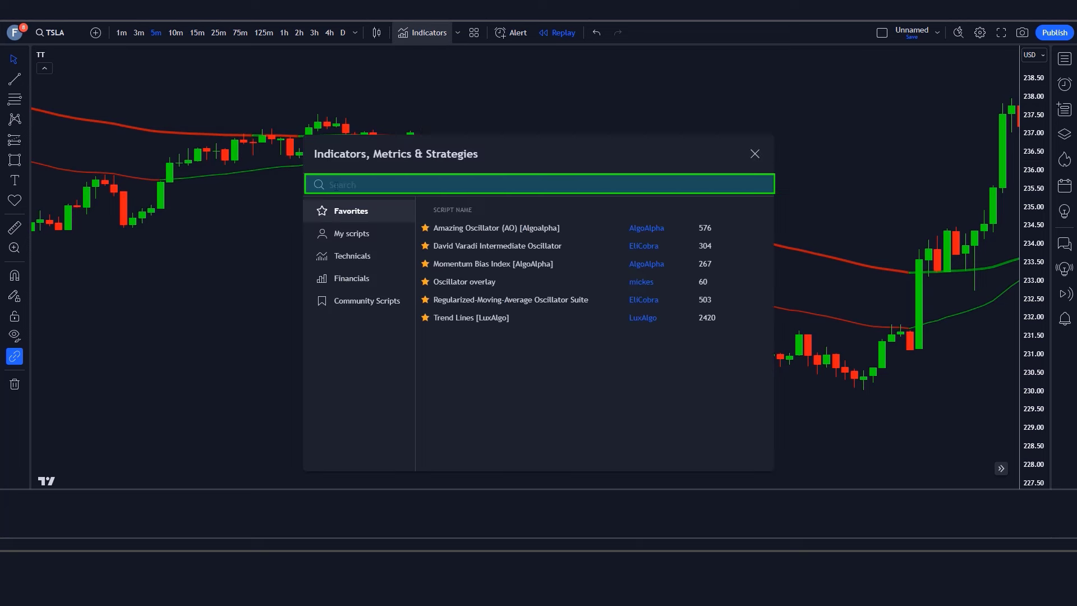
pyautogui.write('Matrix Series')
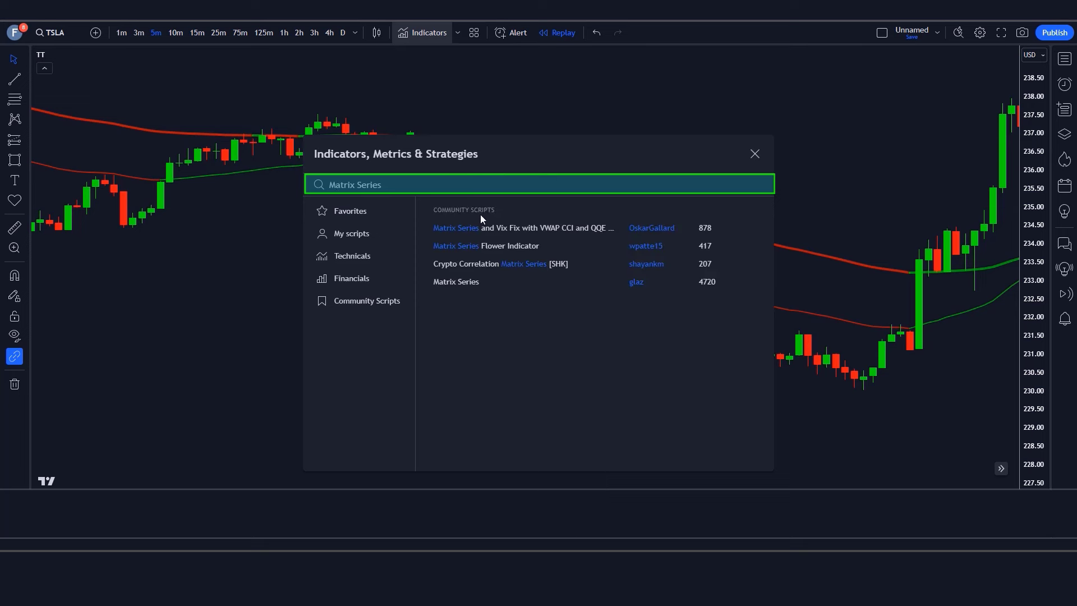
pyautogui.click(475, 284)
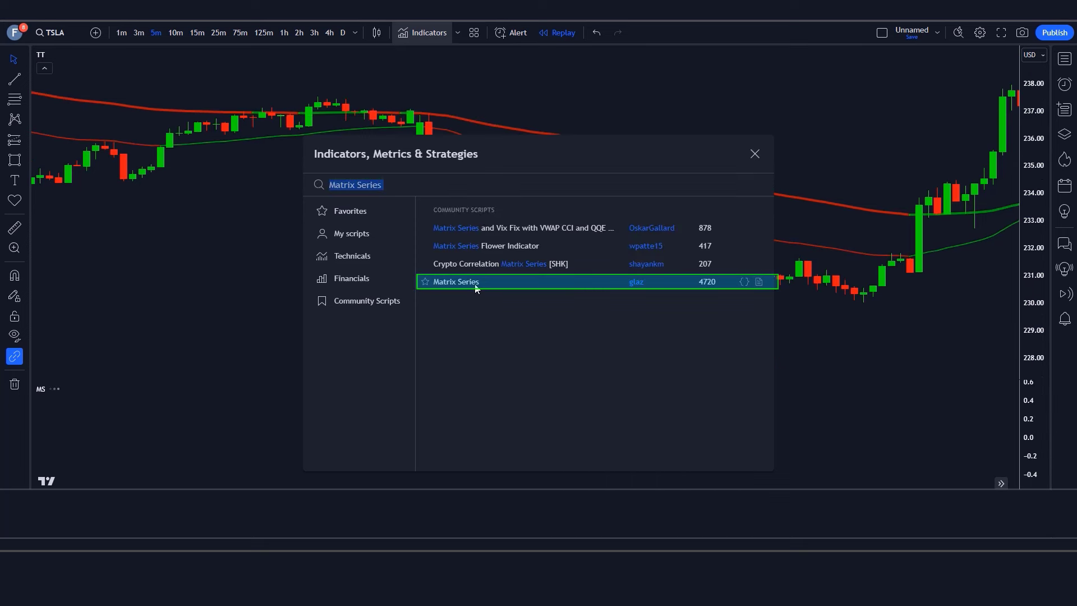
pyautogui.click(754, 153)
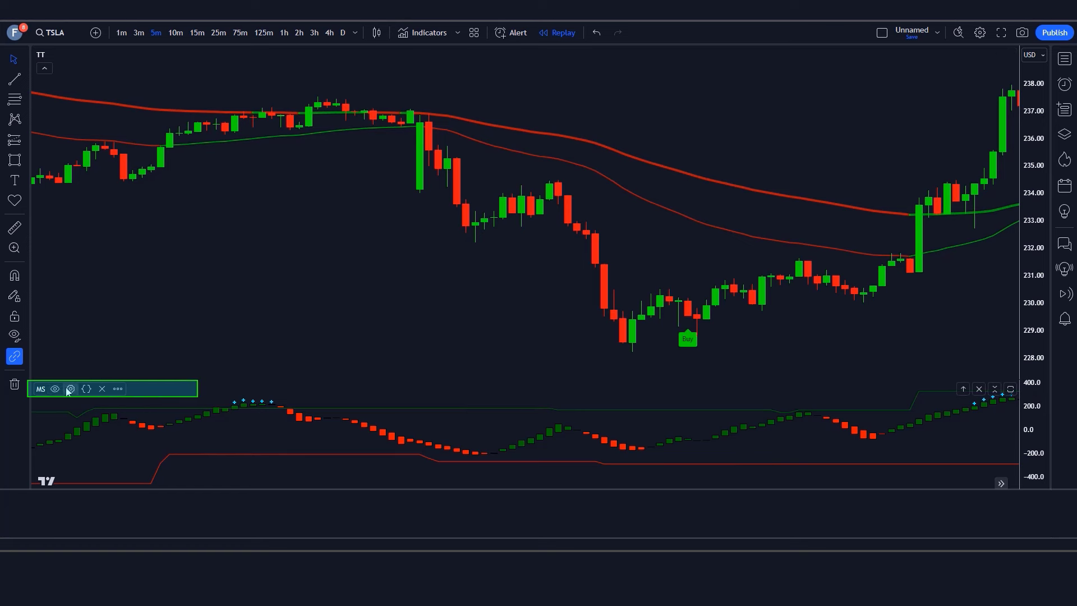
# Open the Matrix Series indicator's input settings and select the Smoother value for editing
pyautogui.click(71, 389)
pyautogui.click(534, 133)
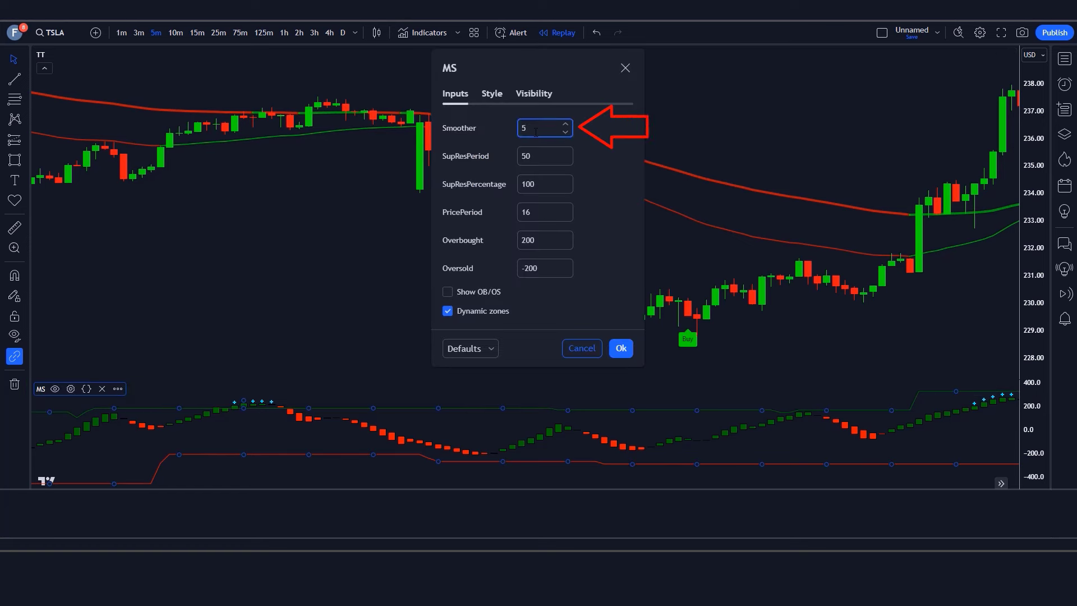
pyautogui.click(586, 222)
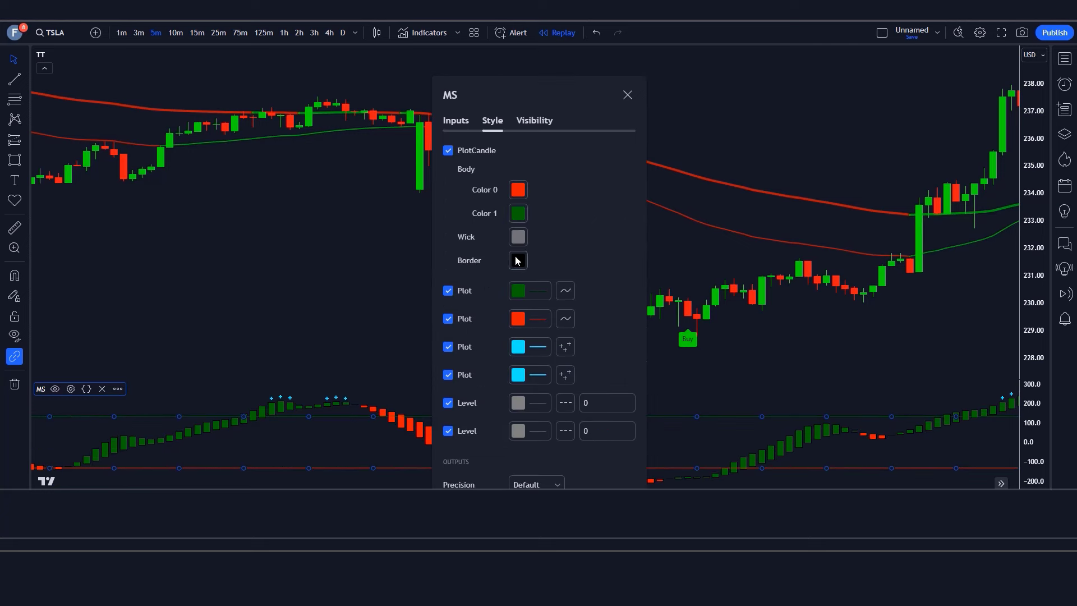
# Set the Matrix Series candle border colour to white and close the settings
pyautogui.click(517, 261)
pyautogui.click(519, 283)
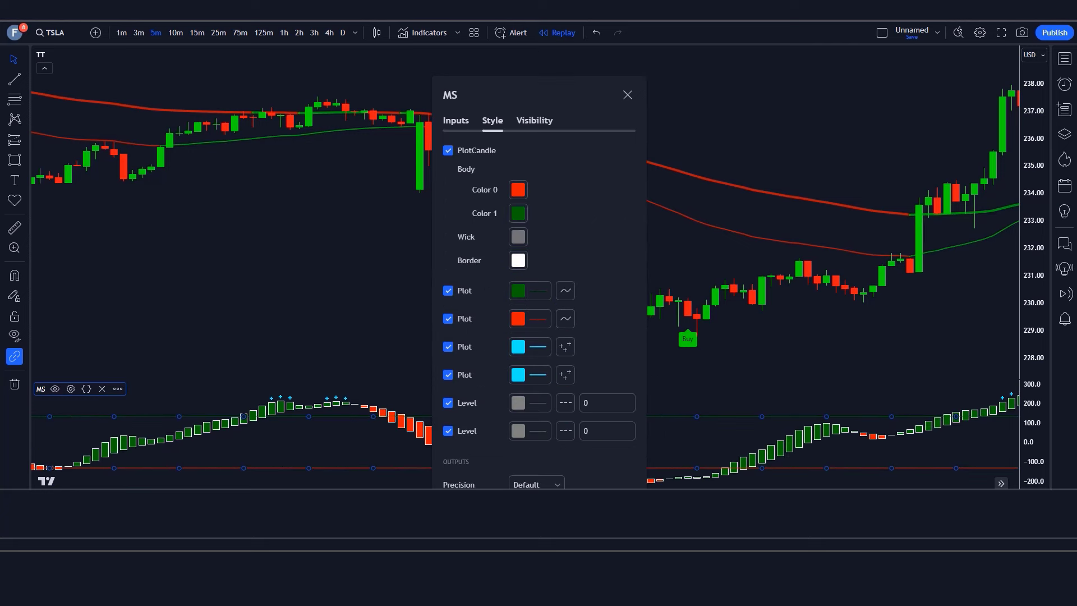
pyautogui.press('Escape')
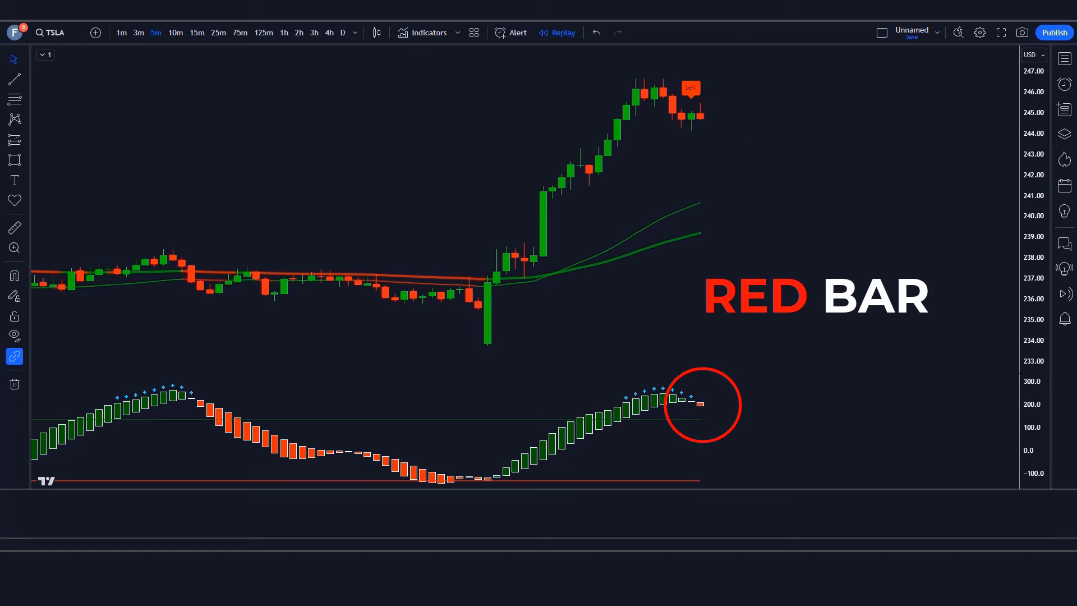
# Place a short position at about 244.83 after the Sell signal, with its stop at 246.89 and target at 241.71
pyautogui.hotkey('alt', 'f')
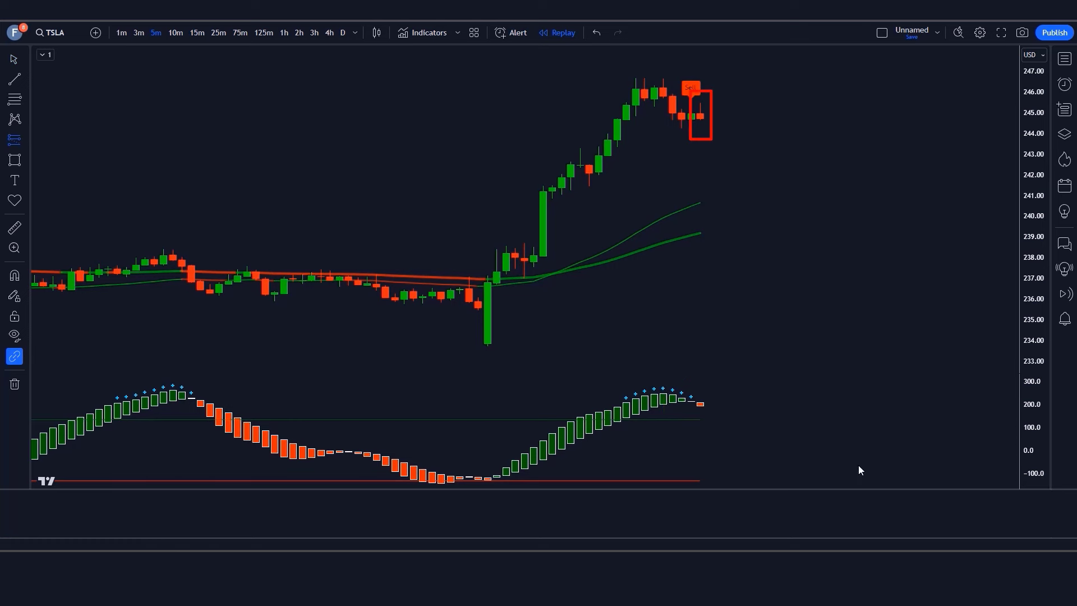
pyautogui.click(701, 116)
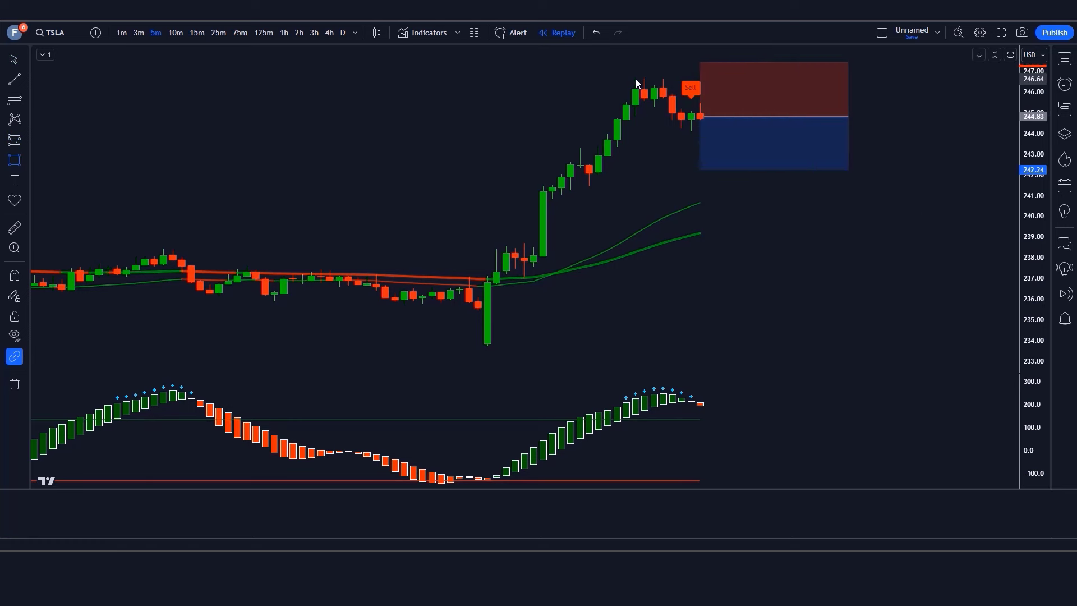
pyautogui.moveTo(699, 63); pyautogui.dragTo(700, 75)
pyautogui.moveTo(701, 169); pyautogui.dragTo(697, 180)
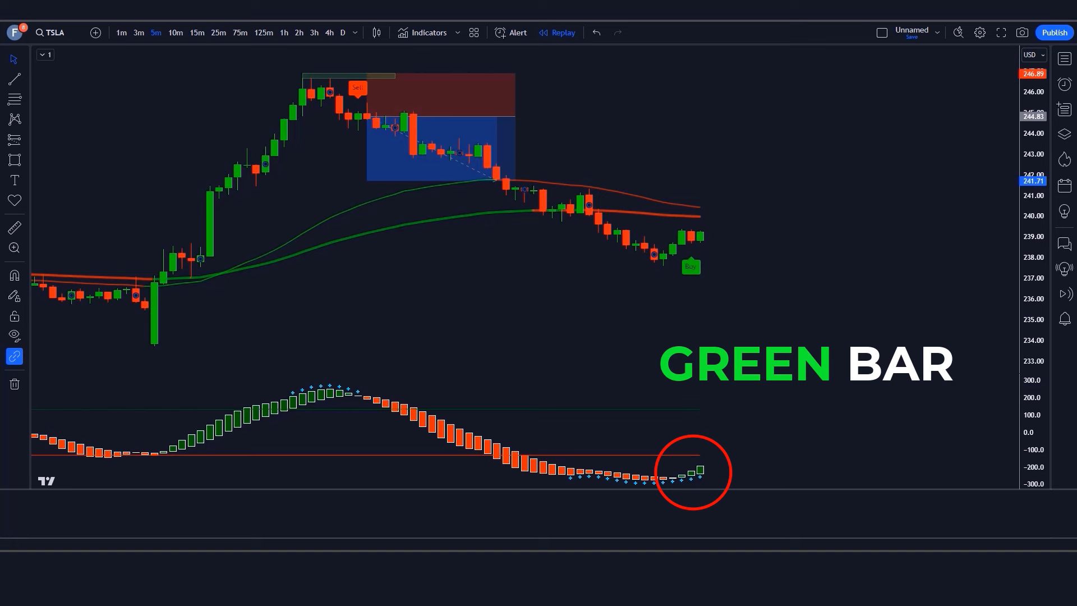
# Place a long position at about 239.16 with stop 237.34 and target 241.95 after the Buy signal, and mark the swing low with a rectangle
pyautogui.click(702, 235)
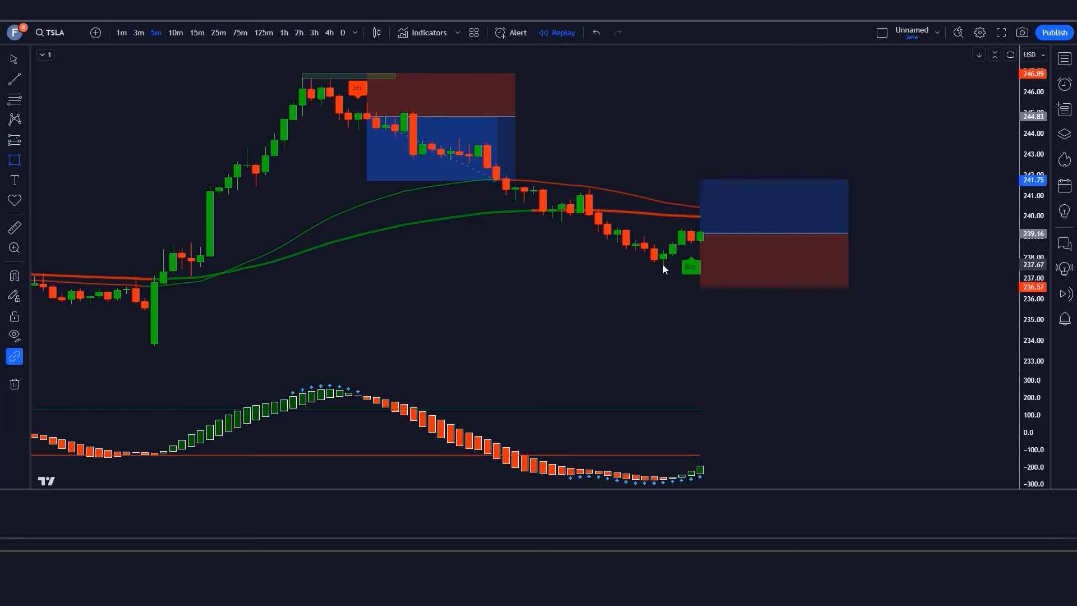
pyautogui.click(749, 270)
pyautogui.moveTo(717, 287); pyautogui.dragTo(717, 272)
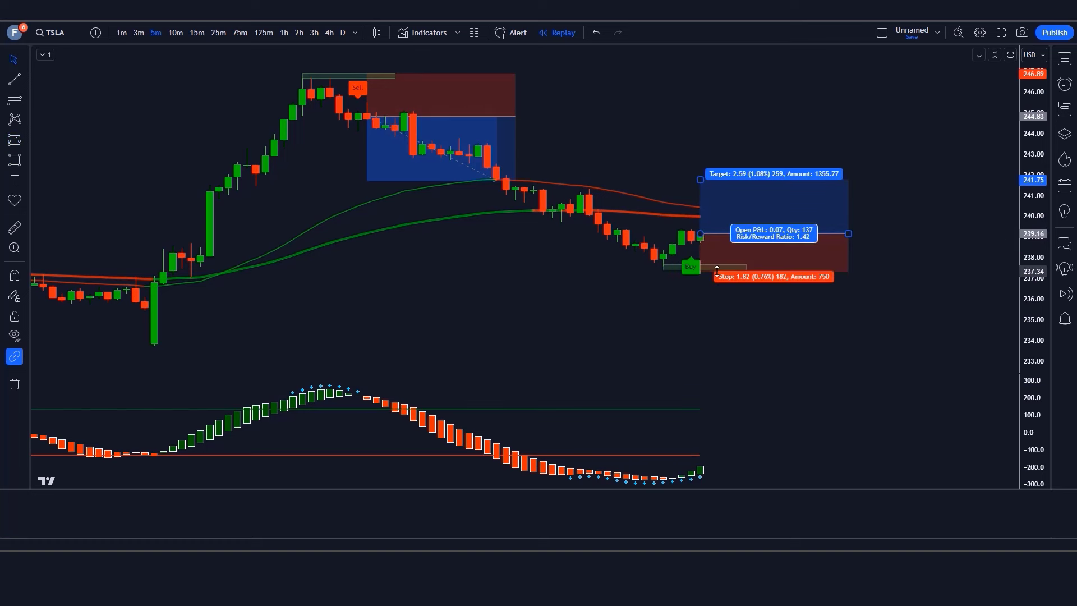
pyautogui.moveTo(700, 180); pyautogui.dragTo(700, 175)
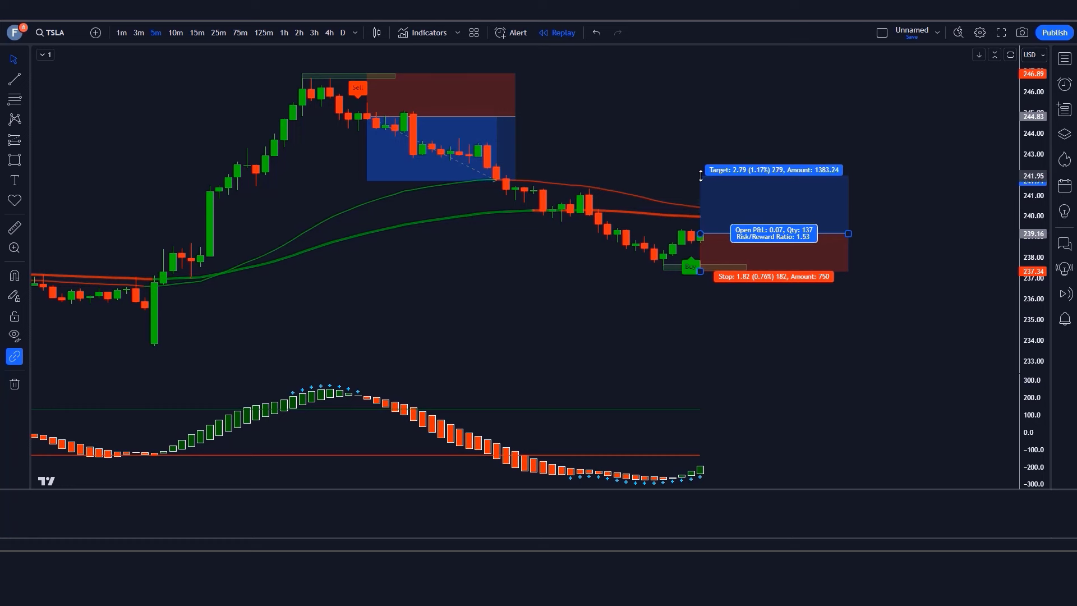
pyautogui.click(659, 178)
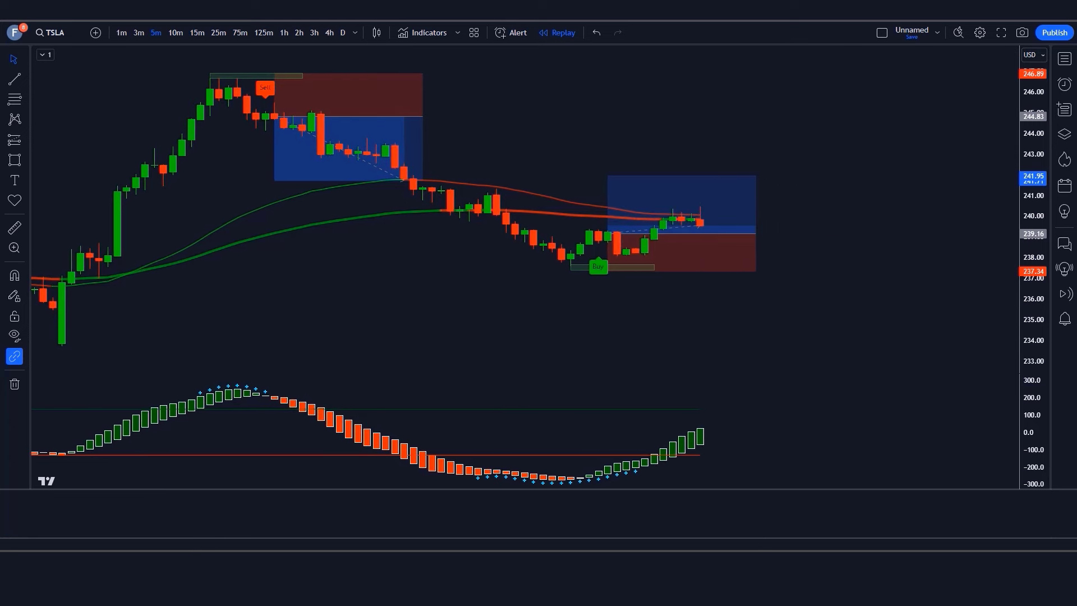
# Widen the 239.16 long position to cover the candles up to its target, and trim its end to the latest candle
pyautogui.click(701, 282)
pyautogui.moveTo(701, 282); pyautogui.dragTo(830, 280)
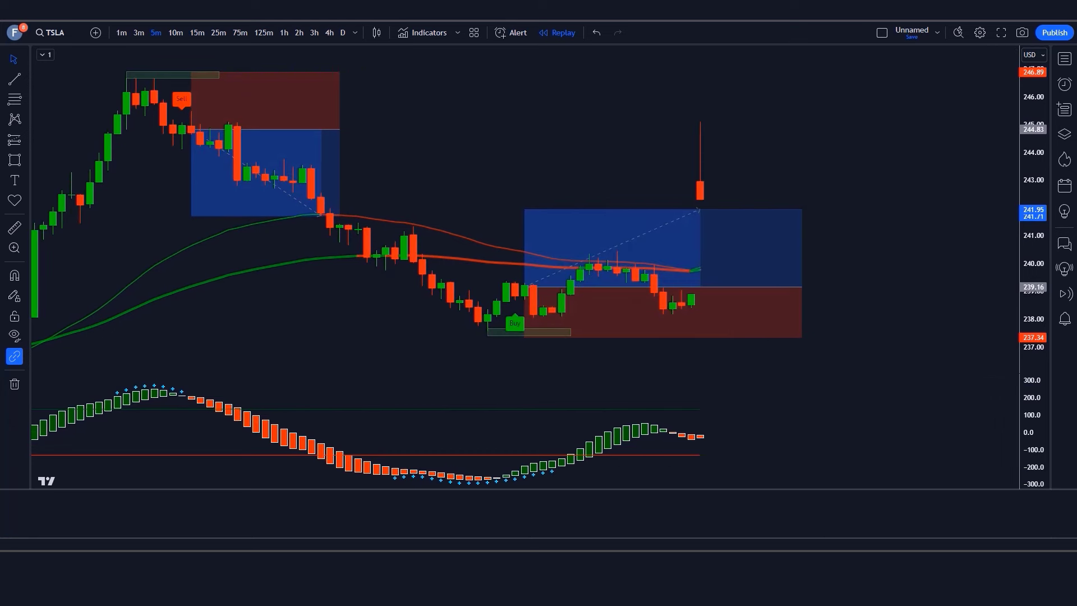
pyautogui.moveTo(784, 289); pyautogui.dragTo(700, 295)
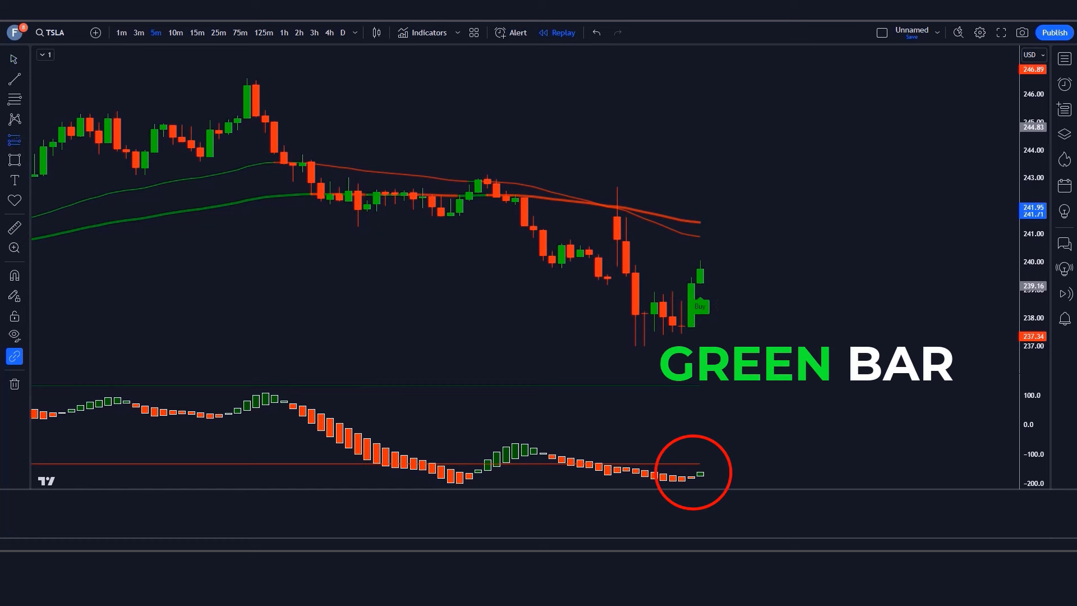
# Place a long position at about 239.67 with stop 237.03 and target 243.68 after the Buy signal, and mark the swing low with a rectangle
pyautogui.click(701, 274)
pyautogui.moveTo(635, 345)
pyautogui.mouseDown()
pyautogui.moveTo(726, 349)
pyautogui.moveTo(700, 348)
pyautogui.moveTo(699, 326)
pyautogui.moveTo(700, 346)
pyautogui.mouseUp()
pyautogui.moveTo(702, 217); pyautogui.dragTo(710, 158)
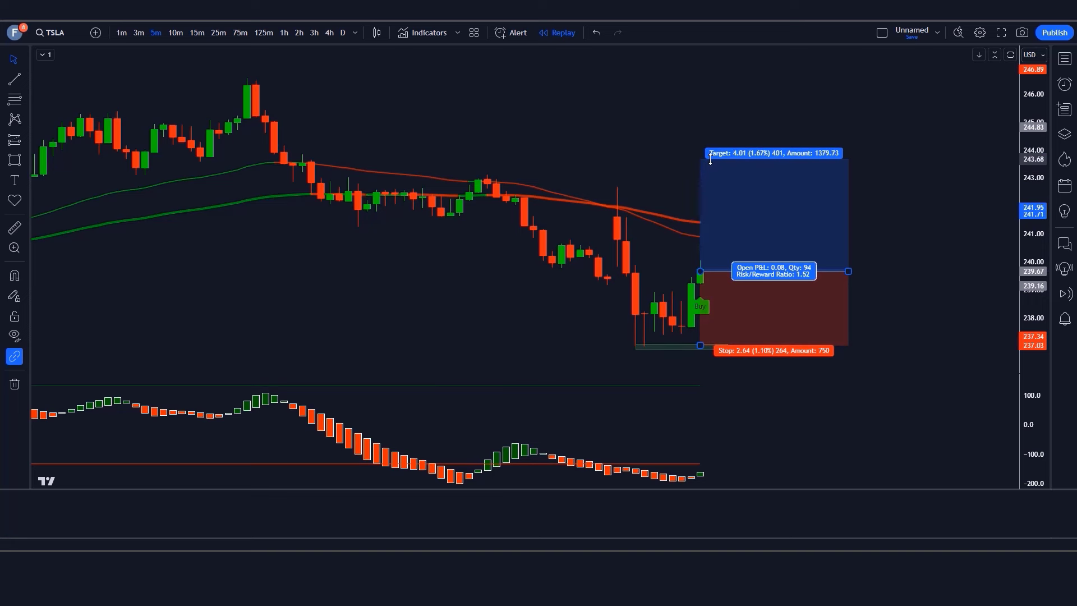
pyautogui.click(695, 175)
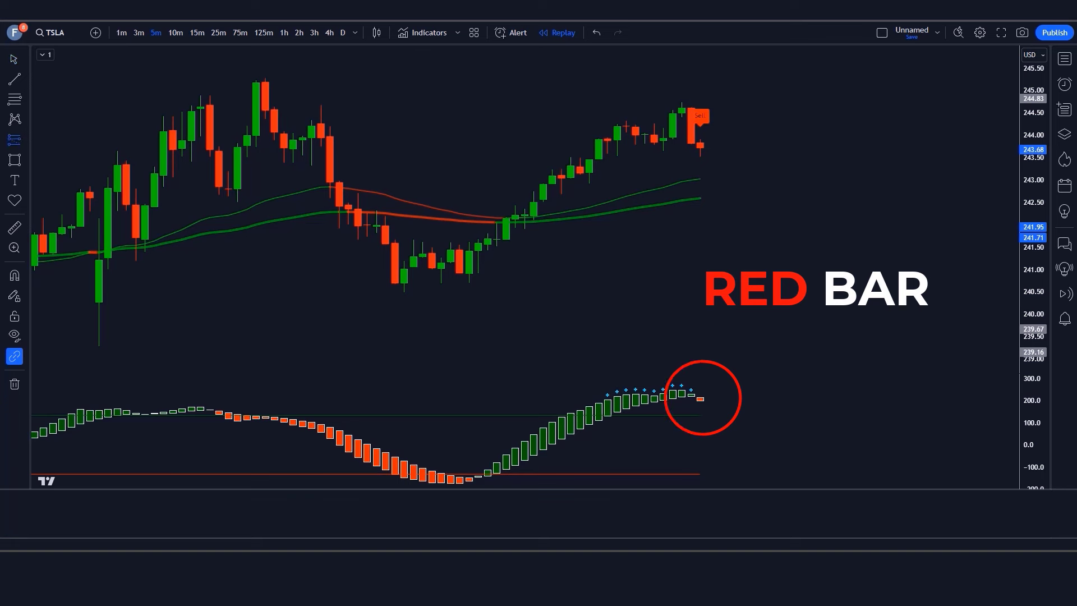
# Place a short position at about 243.77 with stop 244.81 and target 242.19 after the Sell signal, and mark the swing high with a rectangle
pyautogui.click(701, 146)
pyautogui.click(15, 160)
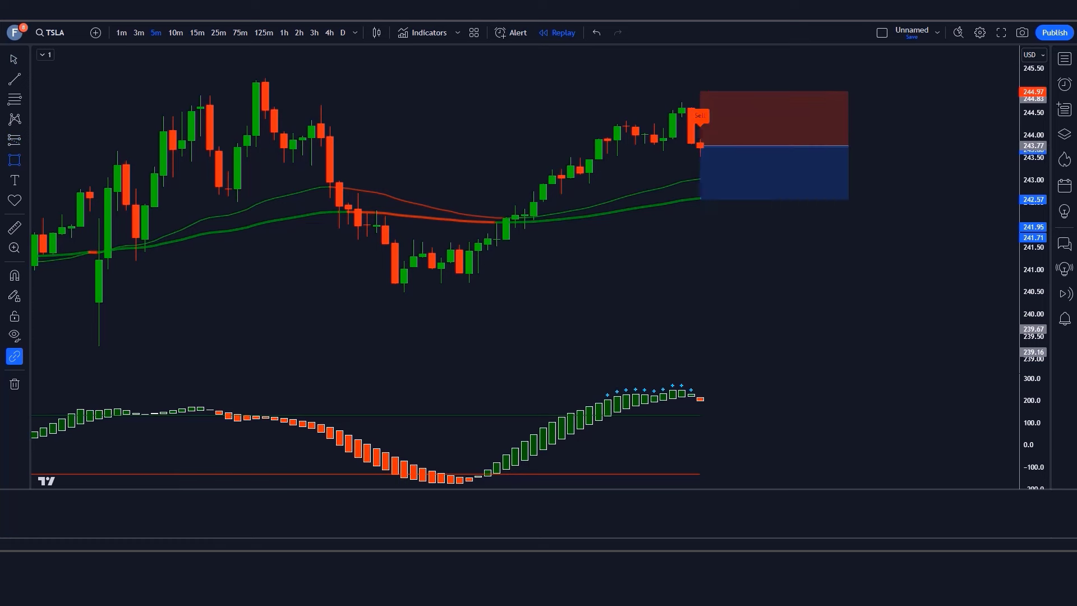
pyautogui.click(681, 101)
pyautogui.click(747, 102)
pyautogui.moveTo(699, 91); pyautogui.dragTo(700, 99)
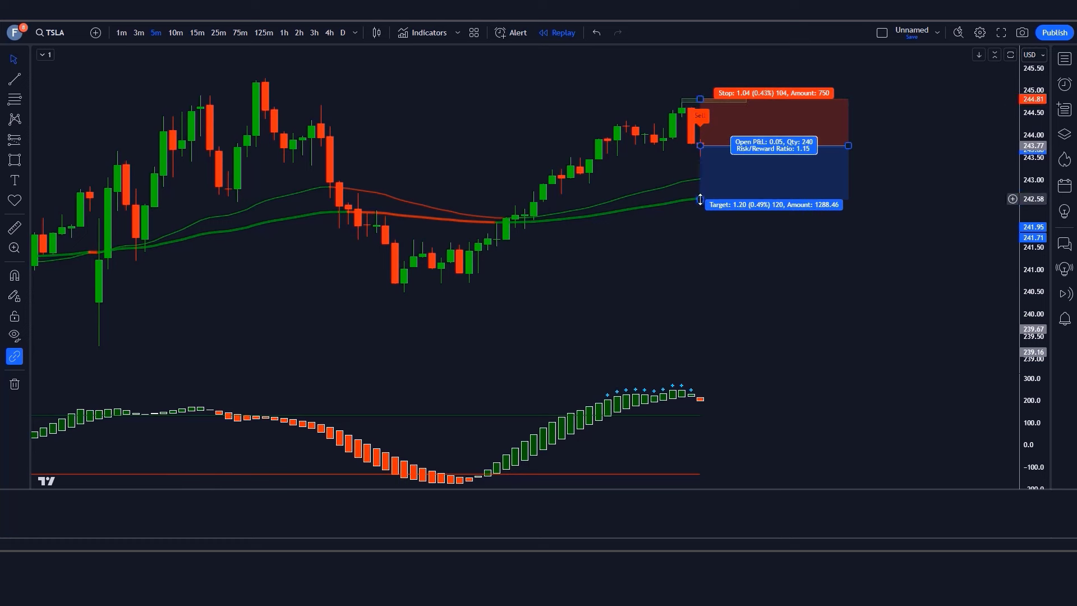
pyautogui.moveTo(700, 202); pyautogui.dragTo(700, 216)
pyautogui.click(708, 324)
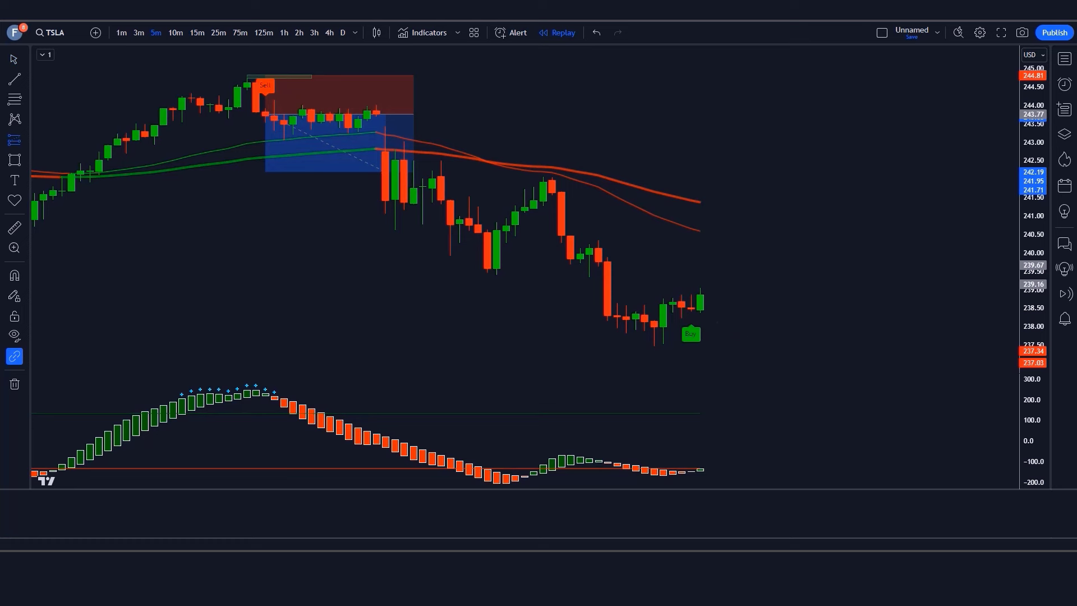
# Place a long position at about 238.82 with stop 237.37 and target 241.04 after the Buy signal, and mark the swing low with a rectangle
pyautogui.click(700, 297)
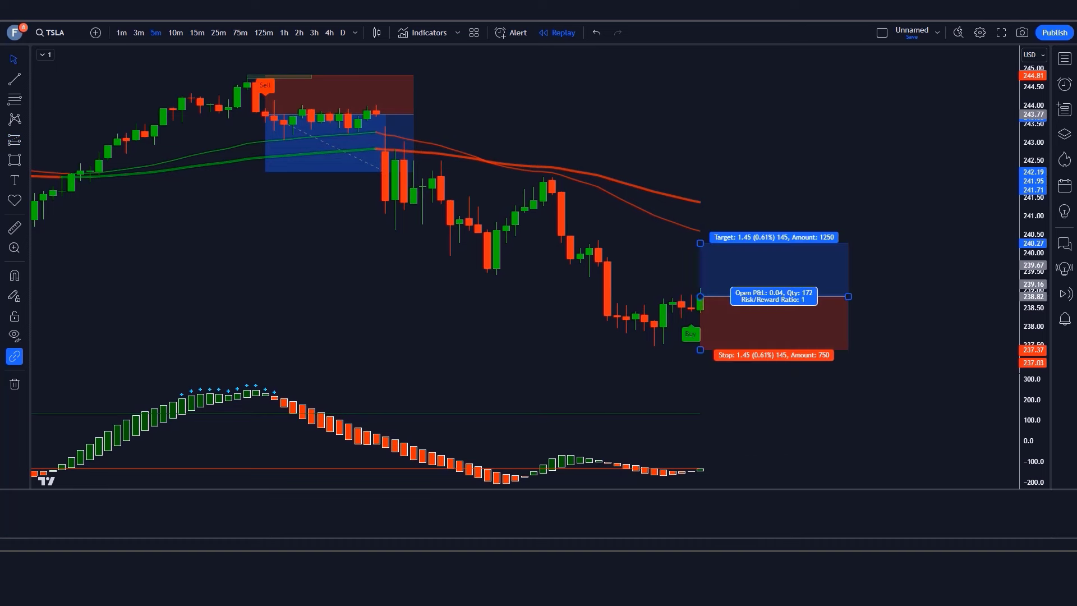
pyautogui.hotkey('alt', 'shift', 'r')
pyautogui.moveTo(653, 342); pyautogui.dragTo(735, 347)
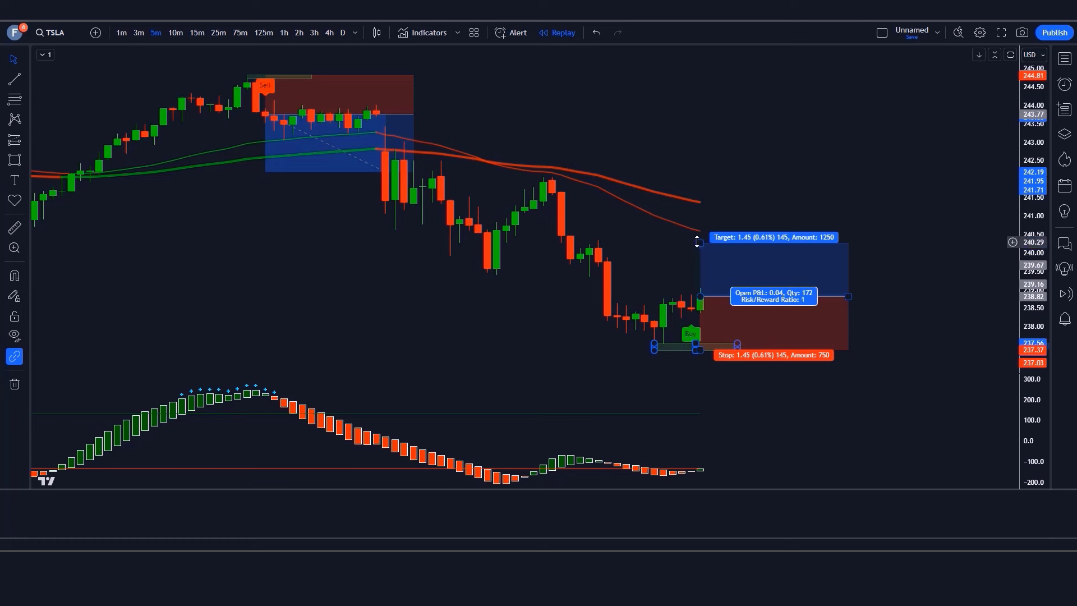
pyautogui.moveTo(699, 242); pyautogui.dragTo(707, 214)
pyautogui.click(668, 250)
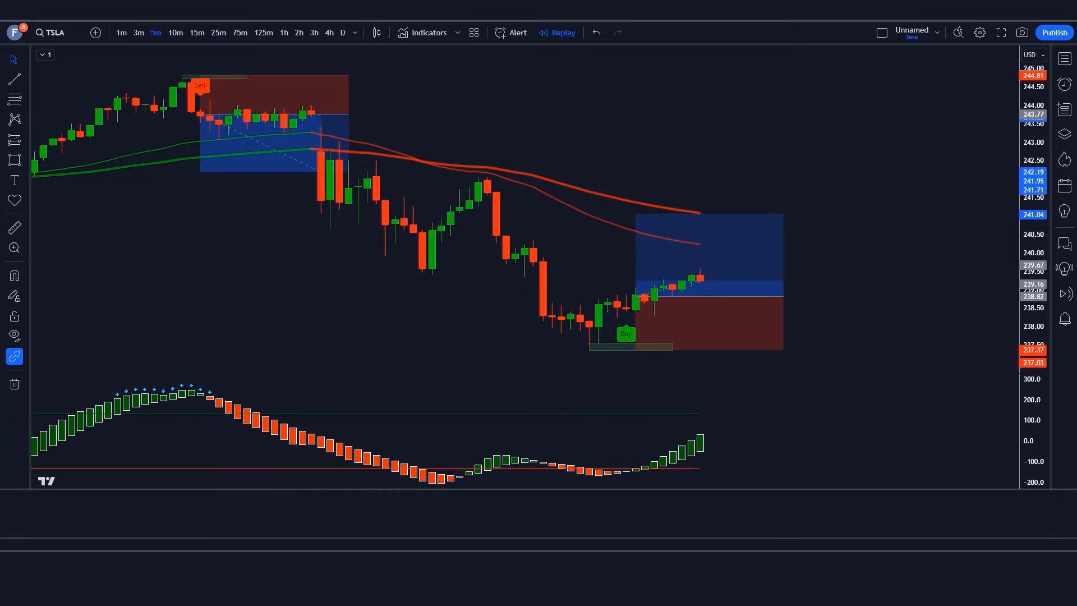
# Widen the 238.82 long position as the replay advances, and trim its end to the latest candle past the stop
pyautogui.moveTo(701, 303); pyautogui.dragTo(896, 317)
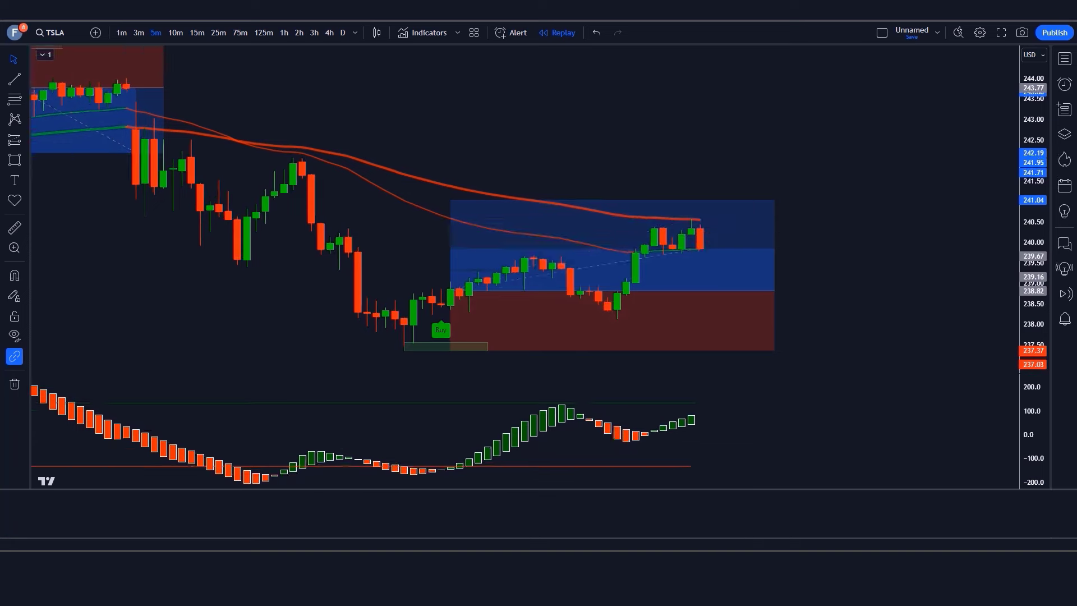
pyautogui.moveTo(709, 303); pyautogui.dragTo(839, 297)
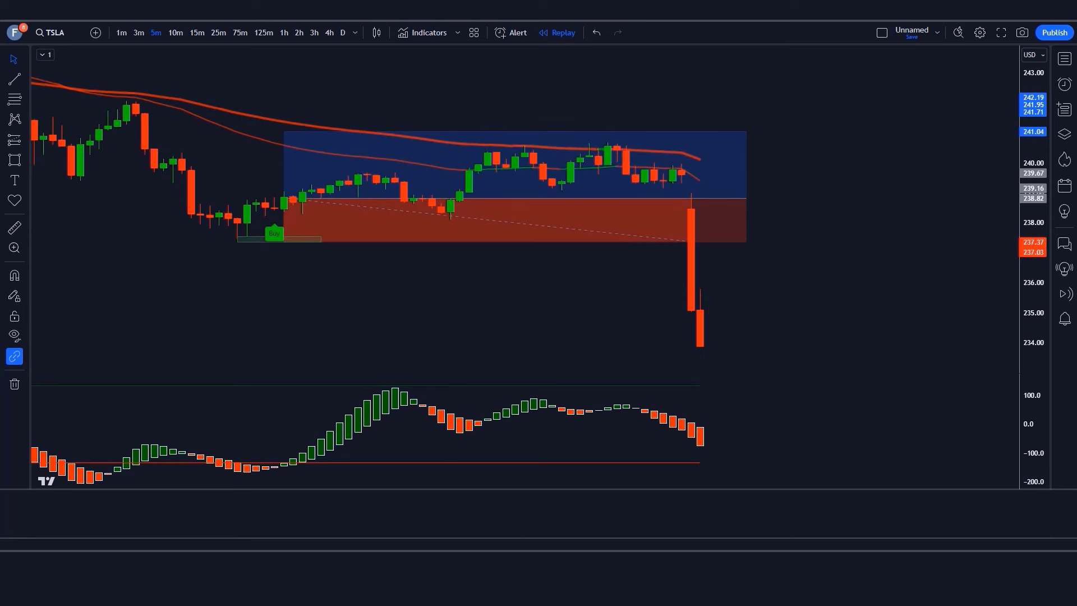
pyautogui.moveTo(745, 235); pyautogui.dragTo(710, 235)
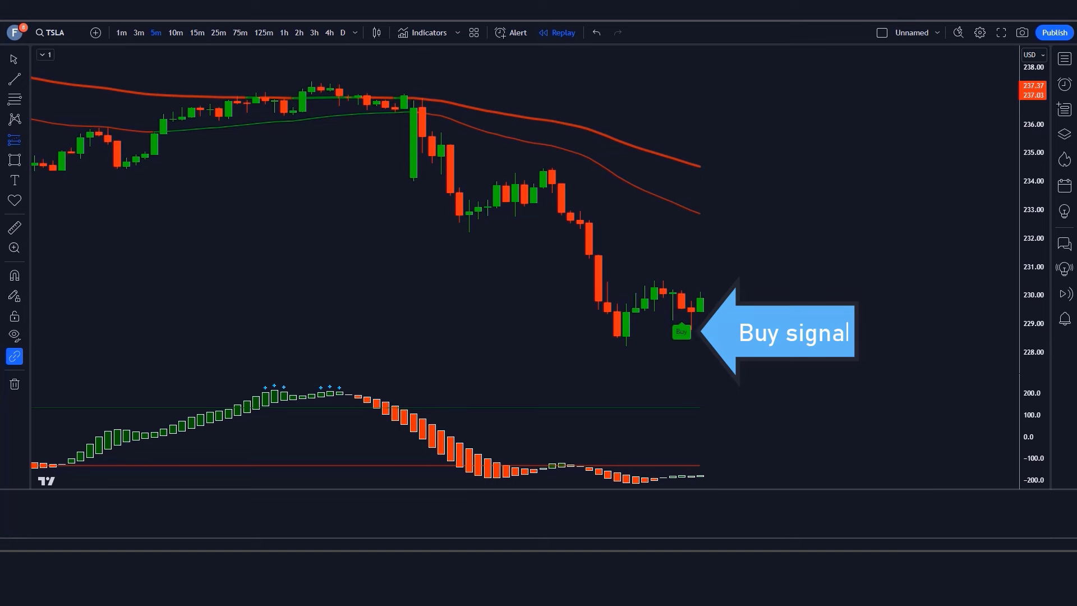
# Place a long position at about 229.82 with stop 228.09 and target 232.46 after the Buy signal, and mark the swing low with a rectangle
pyautogui.click(701, 300)
pyautogui.click(628, 373)
pyautogui.moveTo(625, 344)
pyautogui.mouseDown()
pyautogui.moveTo(728, 349)
pyautogui.moveTo(703, 349)
pyautogui.mouseUp()
pyautogui.moveTo(700, 248); pyautogui.dragTo(705, 225)
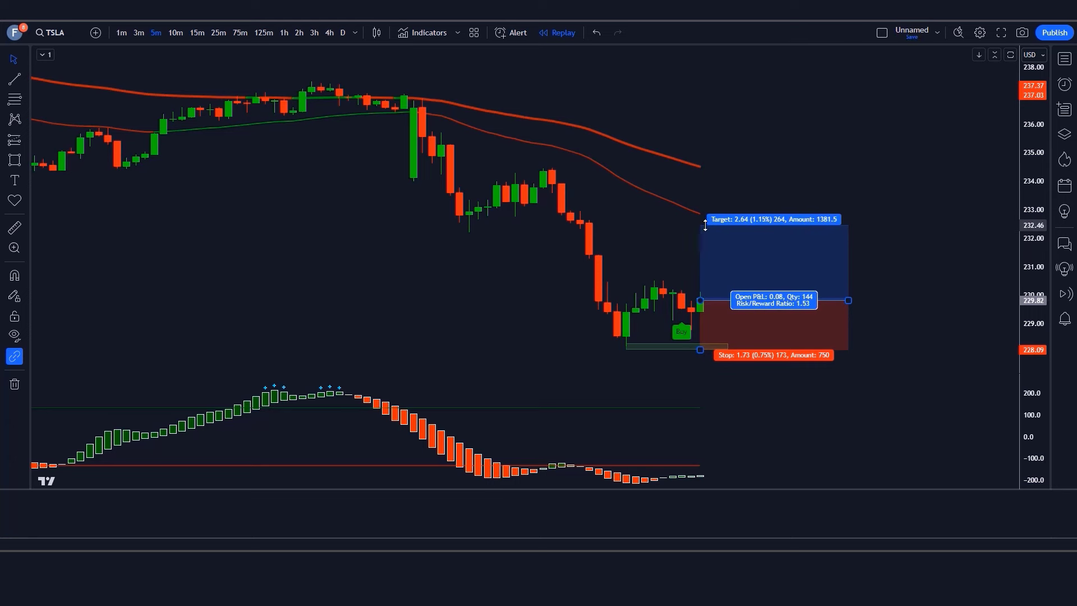
pyautogui.click(648, 261)
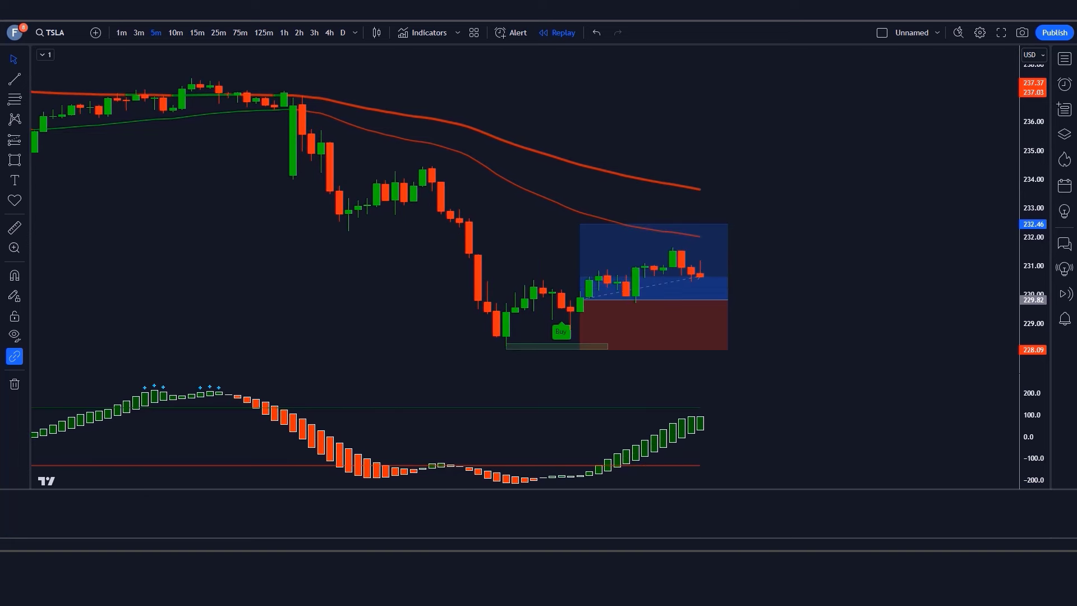
# Widen the 229.82 long position to cover the candles up to its target, and trim its end to the latest candle
pyautogui.moveTo(700, 300); pyautogui.dragTo(886, 299)
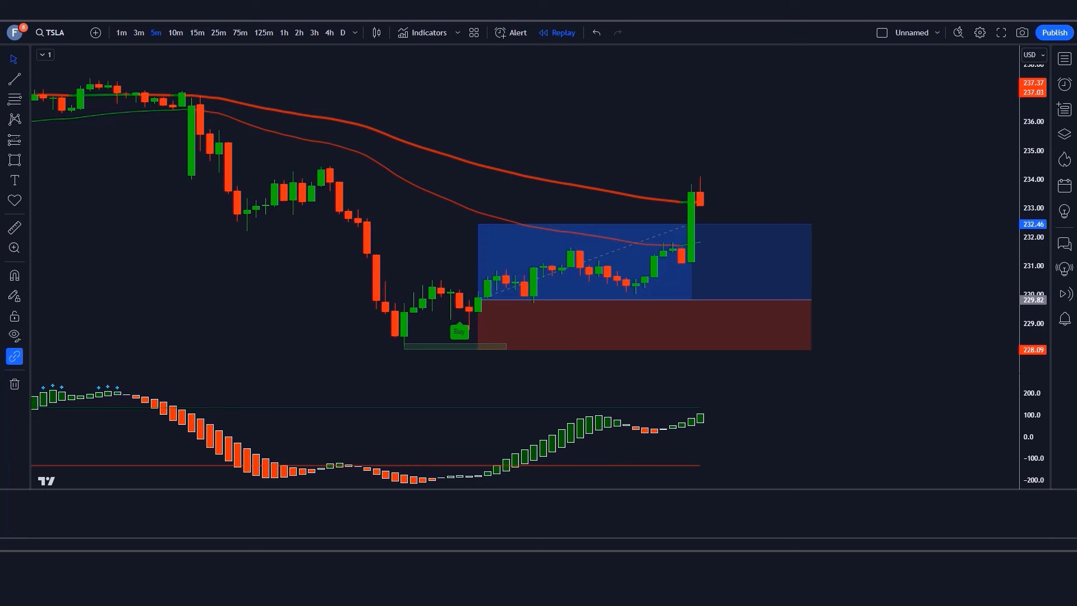
pyautogui.moveTo(801, 299); pyautogui.dragTo(703, 310)
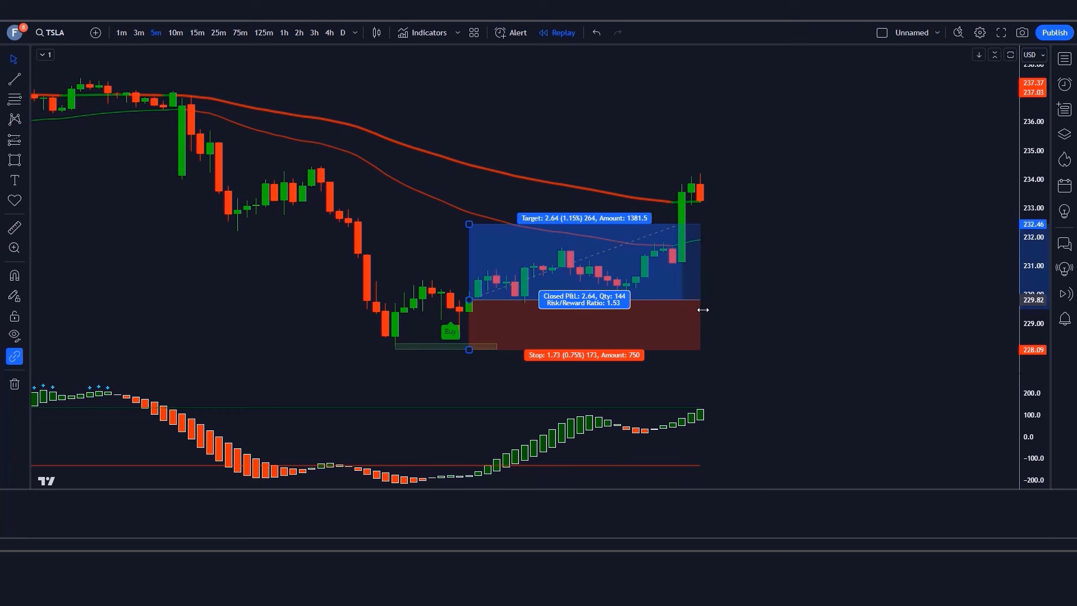